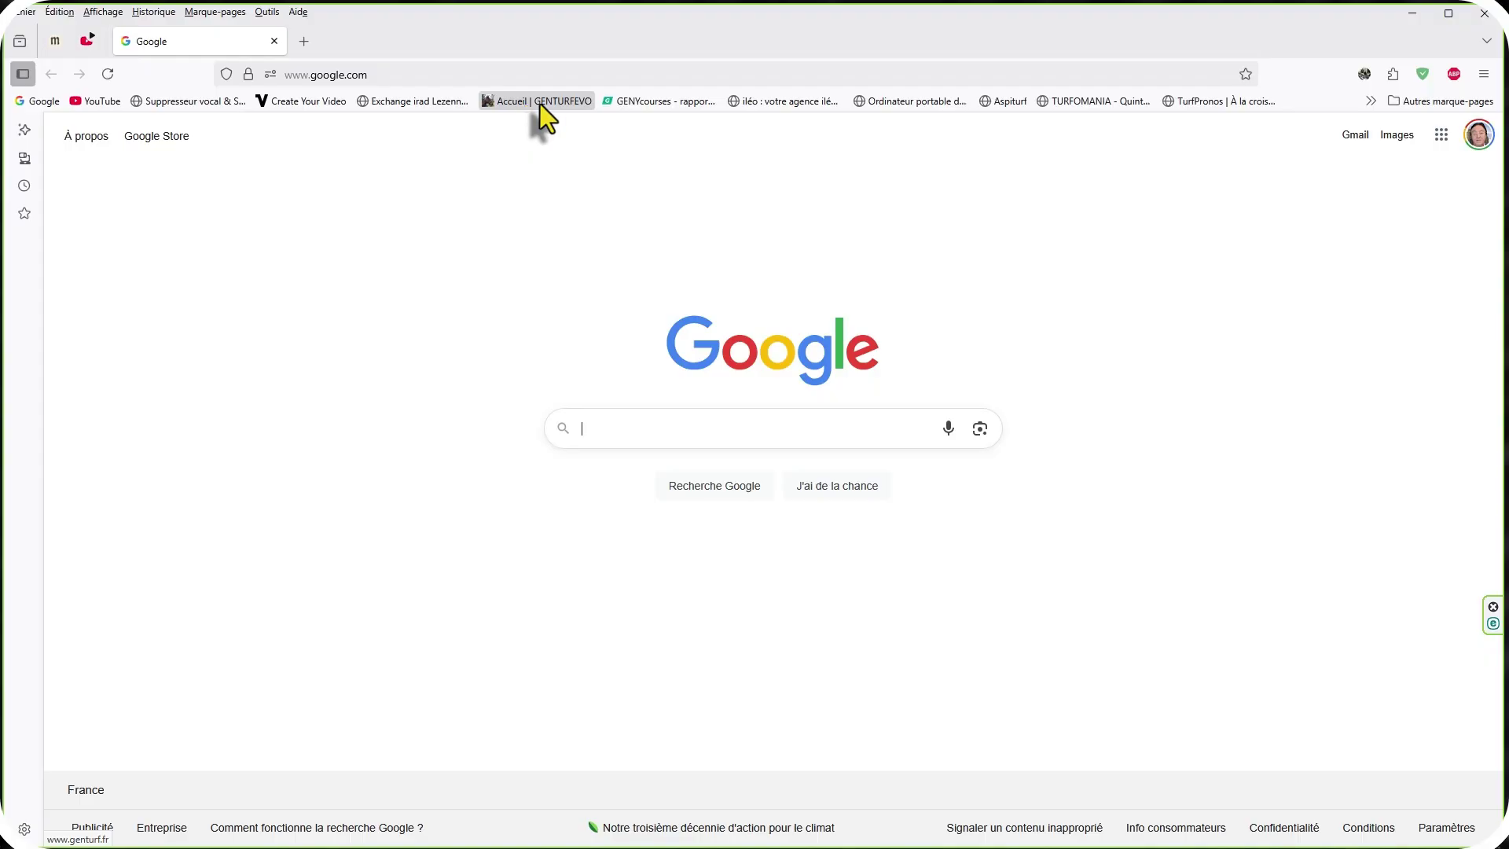
{"action": "left_click", "coordinate": [541, 106]}
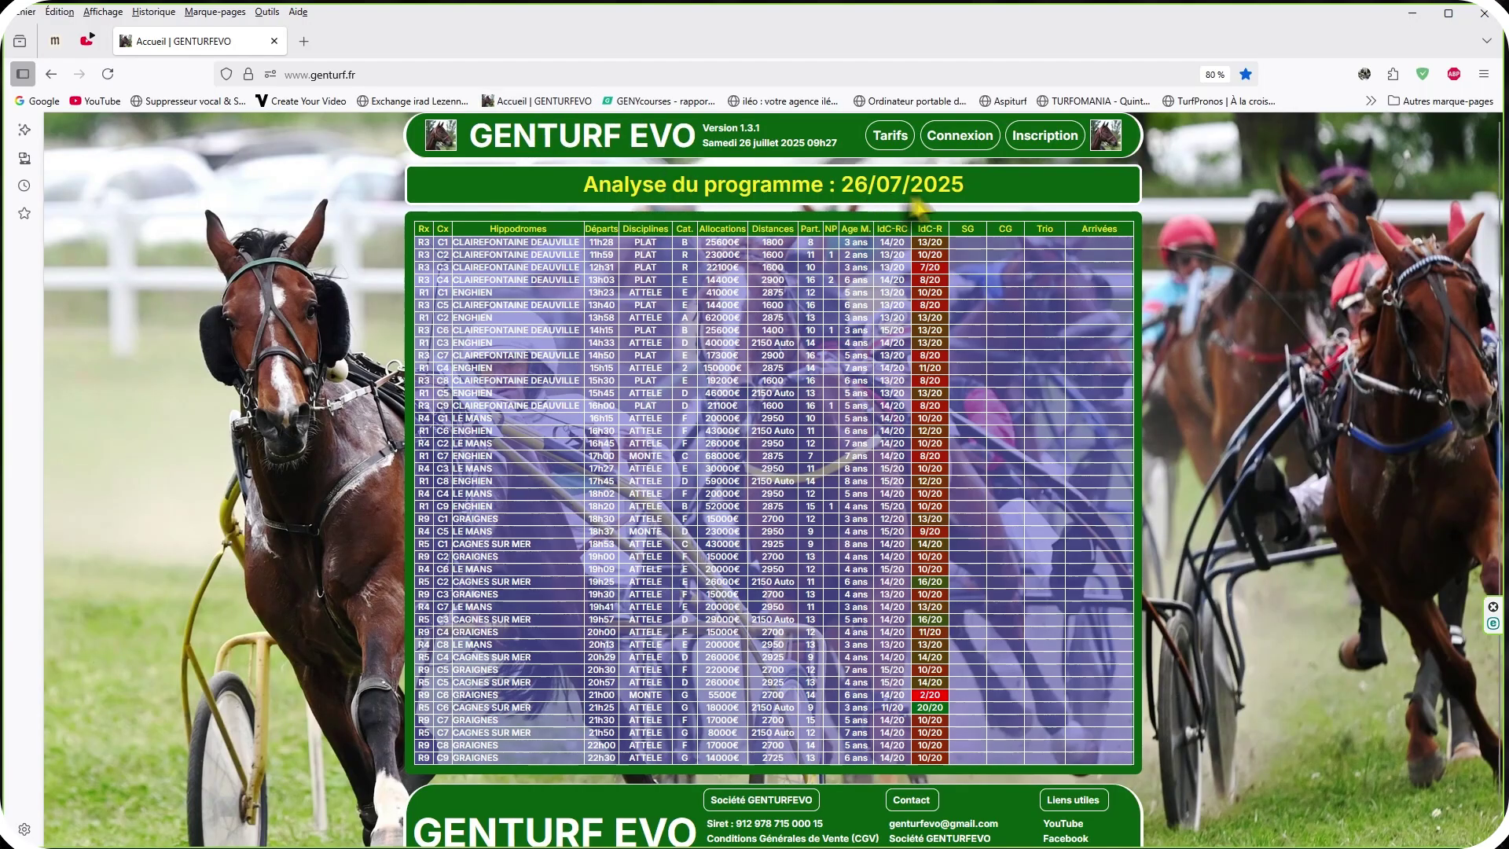
{"action": "left_click", "coordinate": [363, 74]}
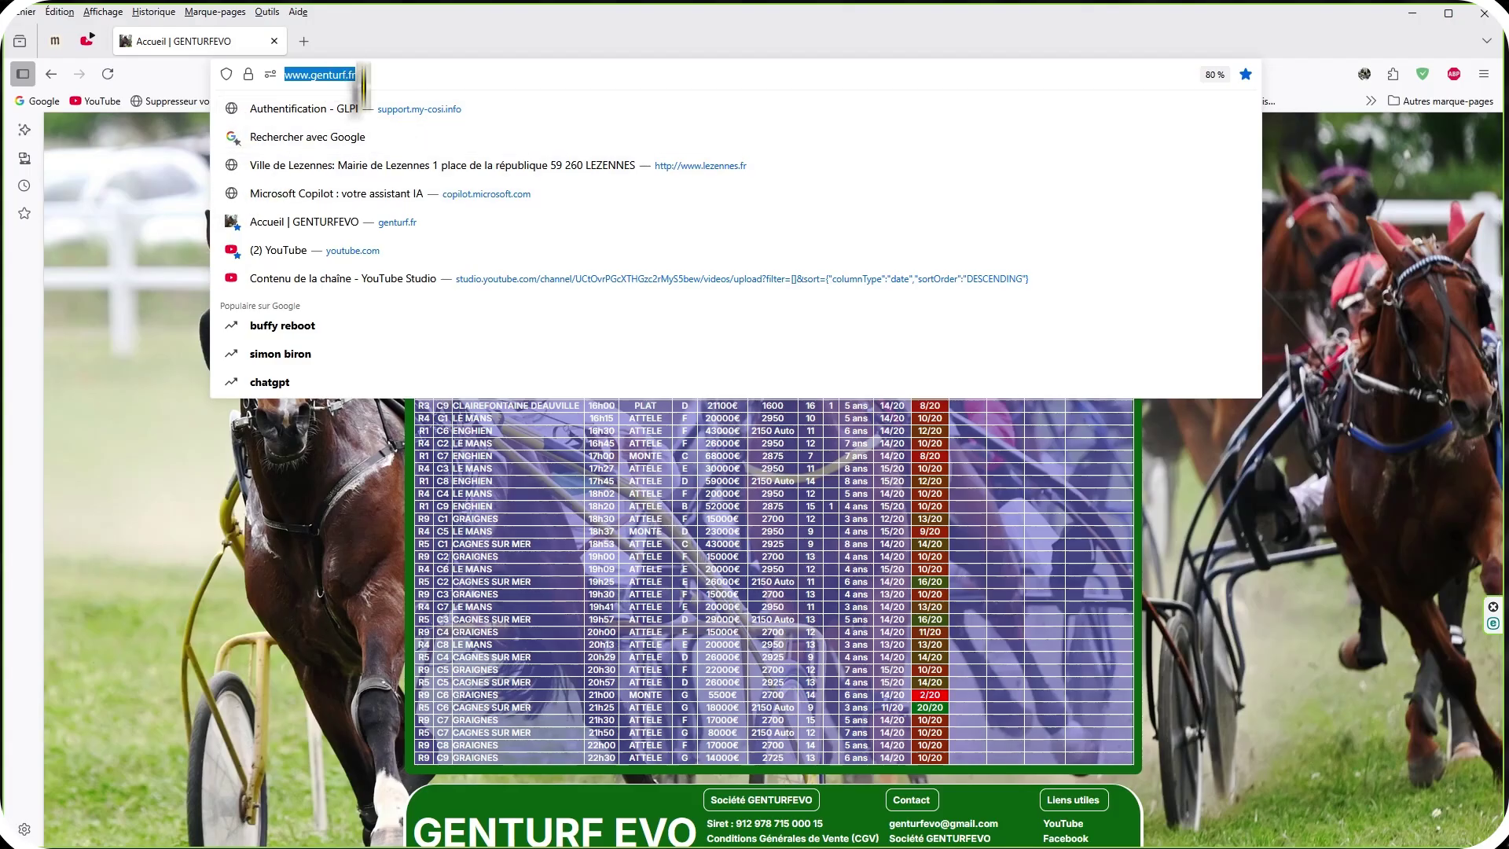
{"action": "left_click", "coordinate": [304, 472]}
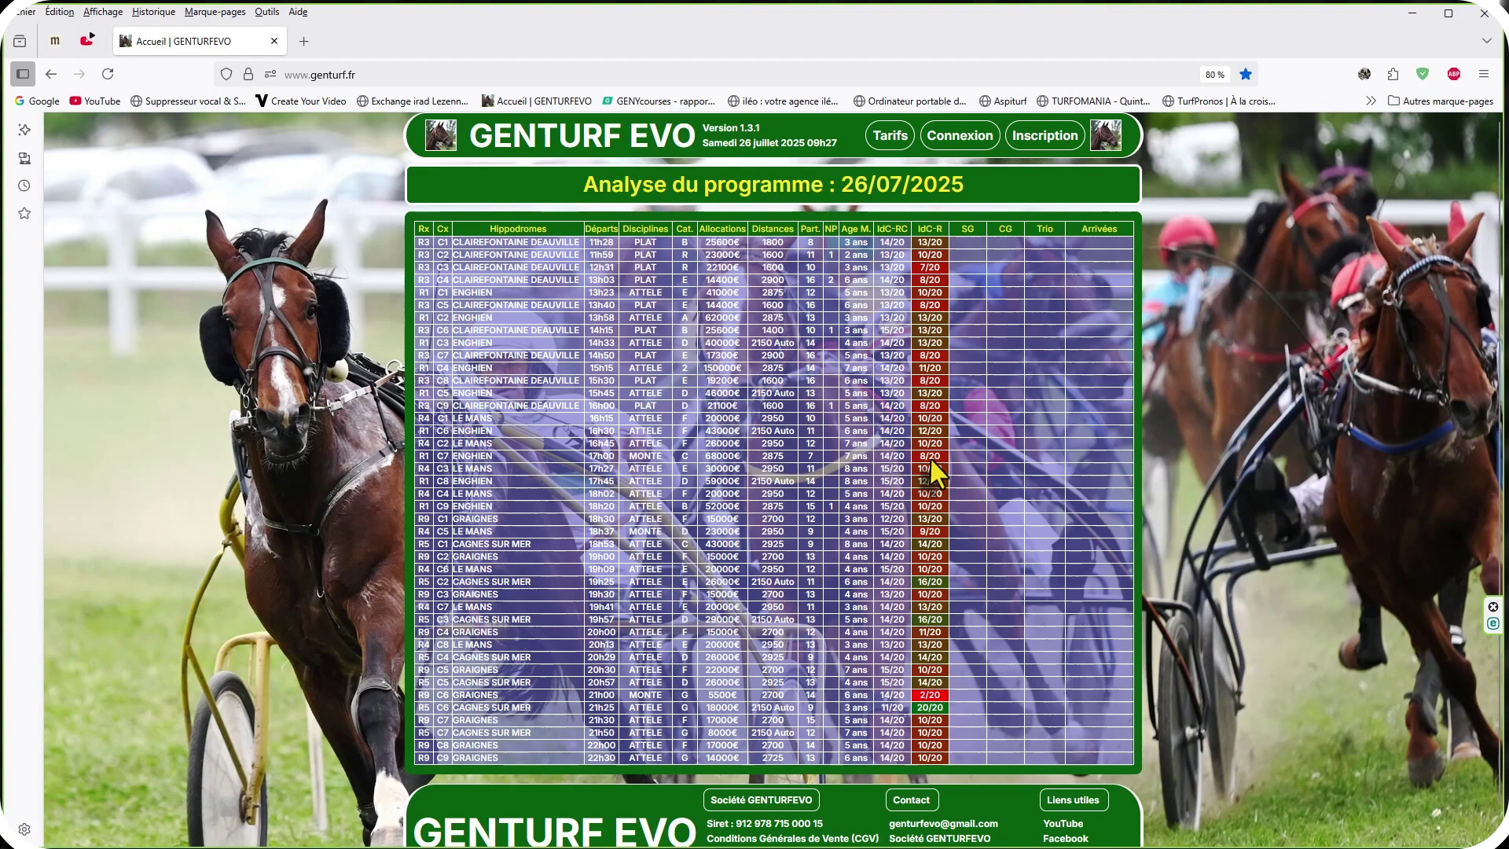
{"action": "scroll", "coordinate": [929, 457], "scroll_direction": "down", "scroll_amount": 1}
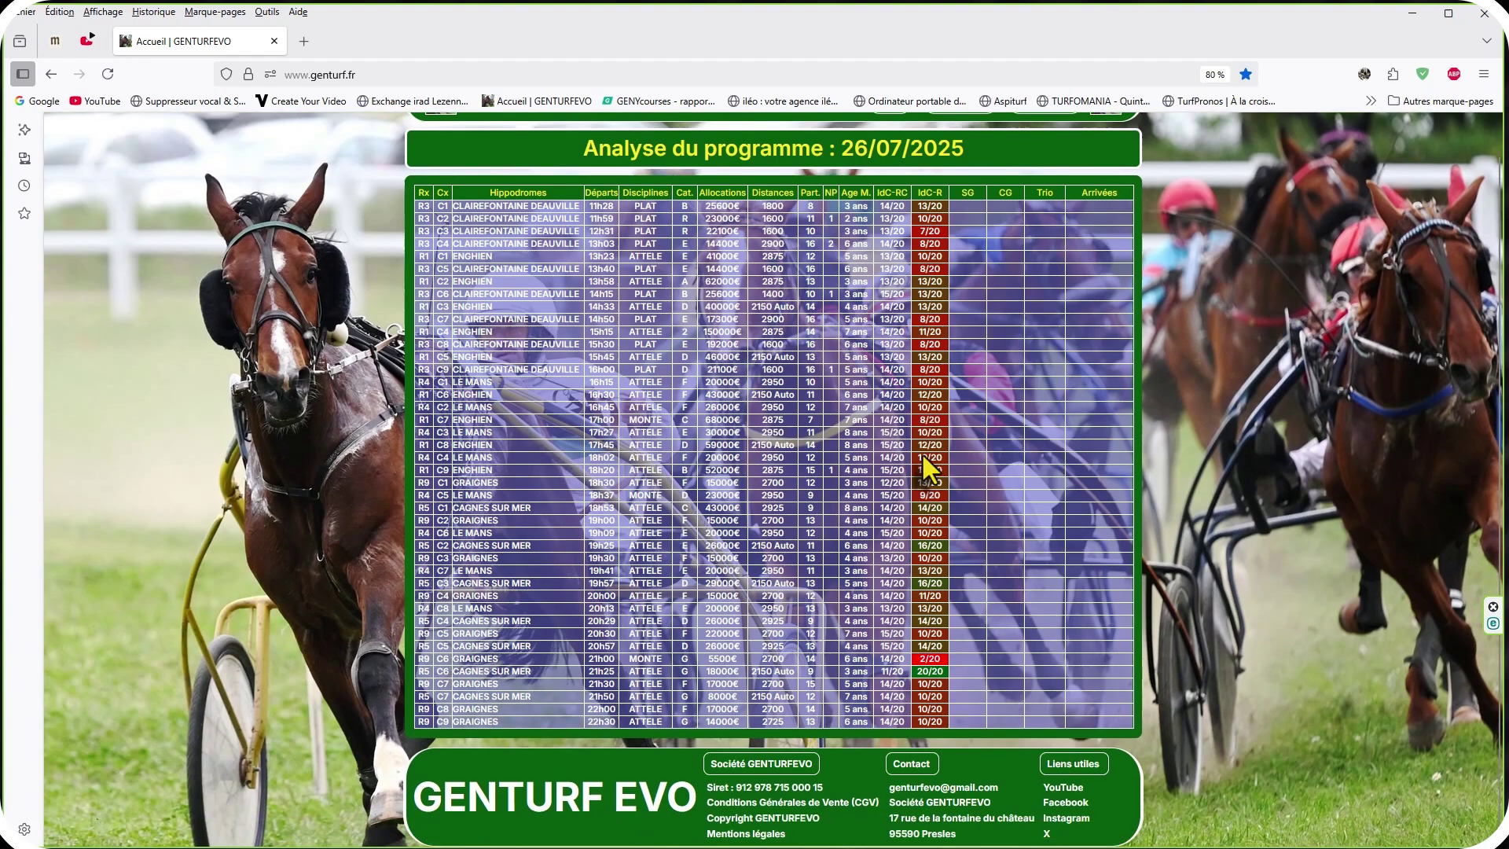
{"action": "scroll", "coordinate": [926, 460], "scroll_direction": "up", "scroll_amount": 1}
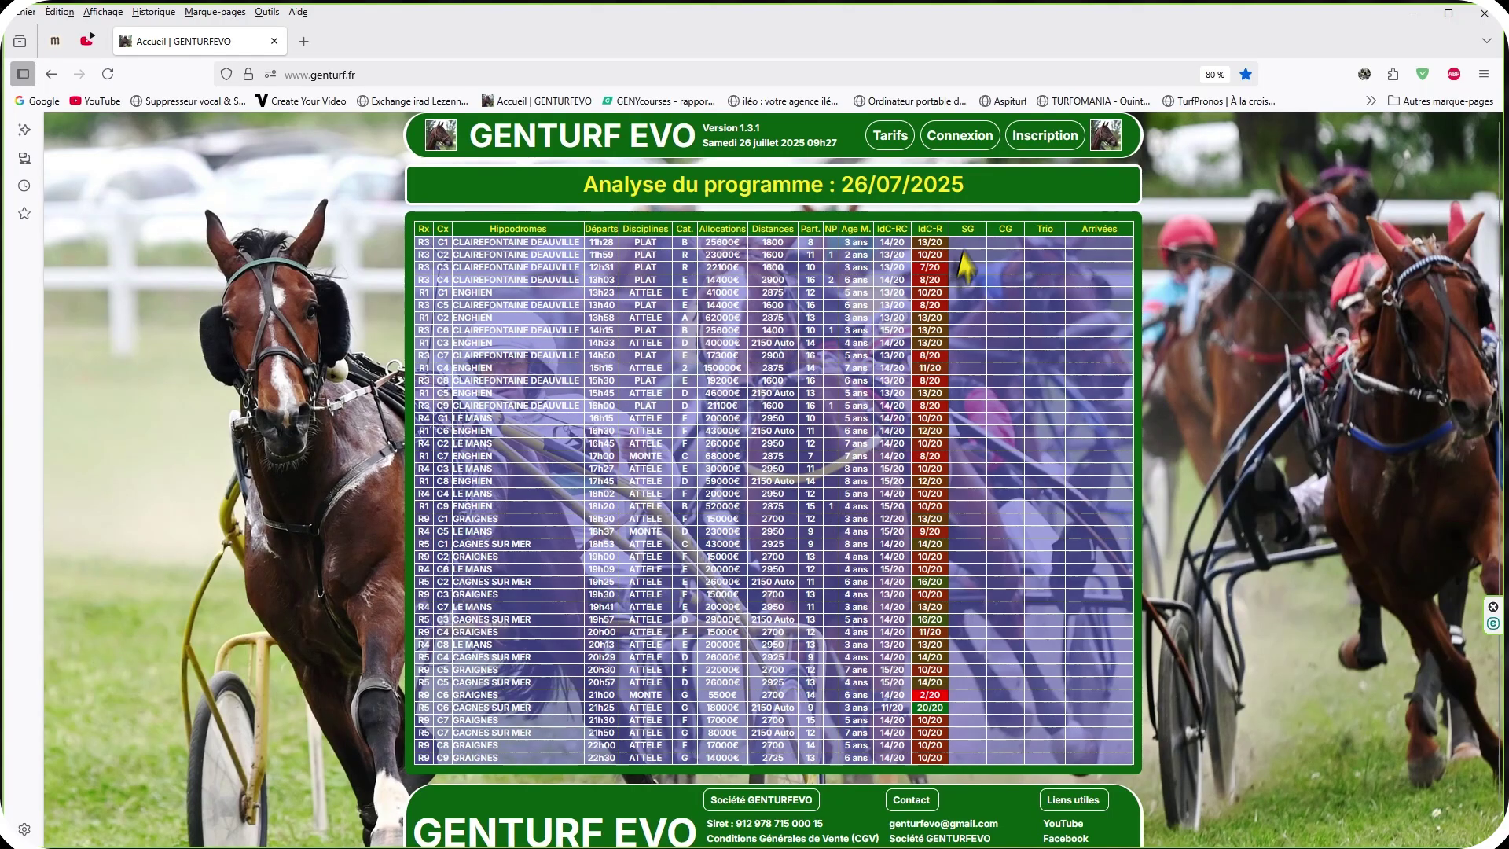
Open the Inscription signup form with its free one-week subscription offer and scroll through it.
{"action": "left_click", "coordinate": [1039, 140]}
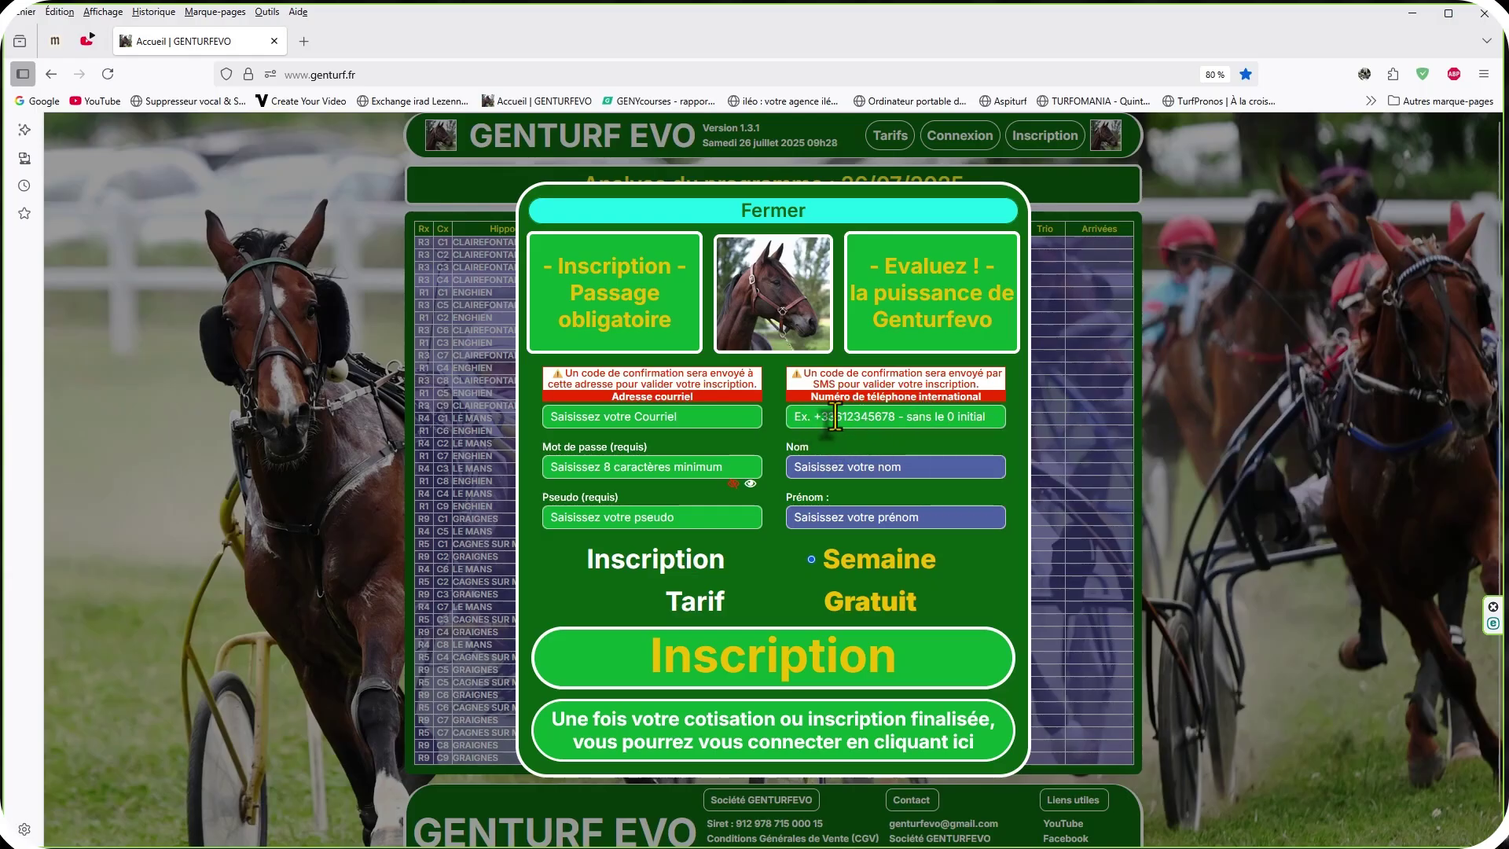
{"action": "mouse_move", "coordinate": [834, 419]}
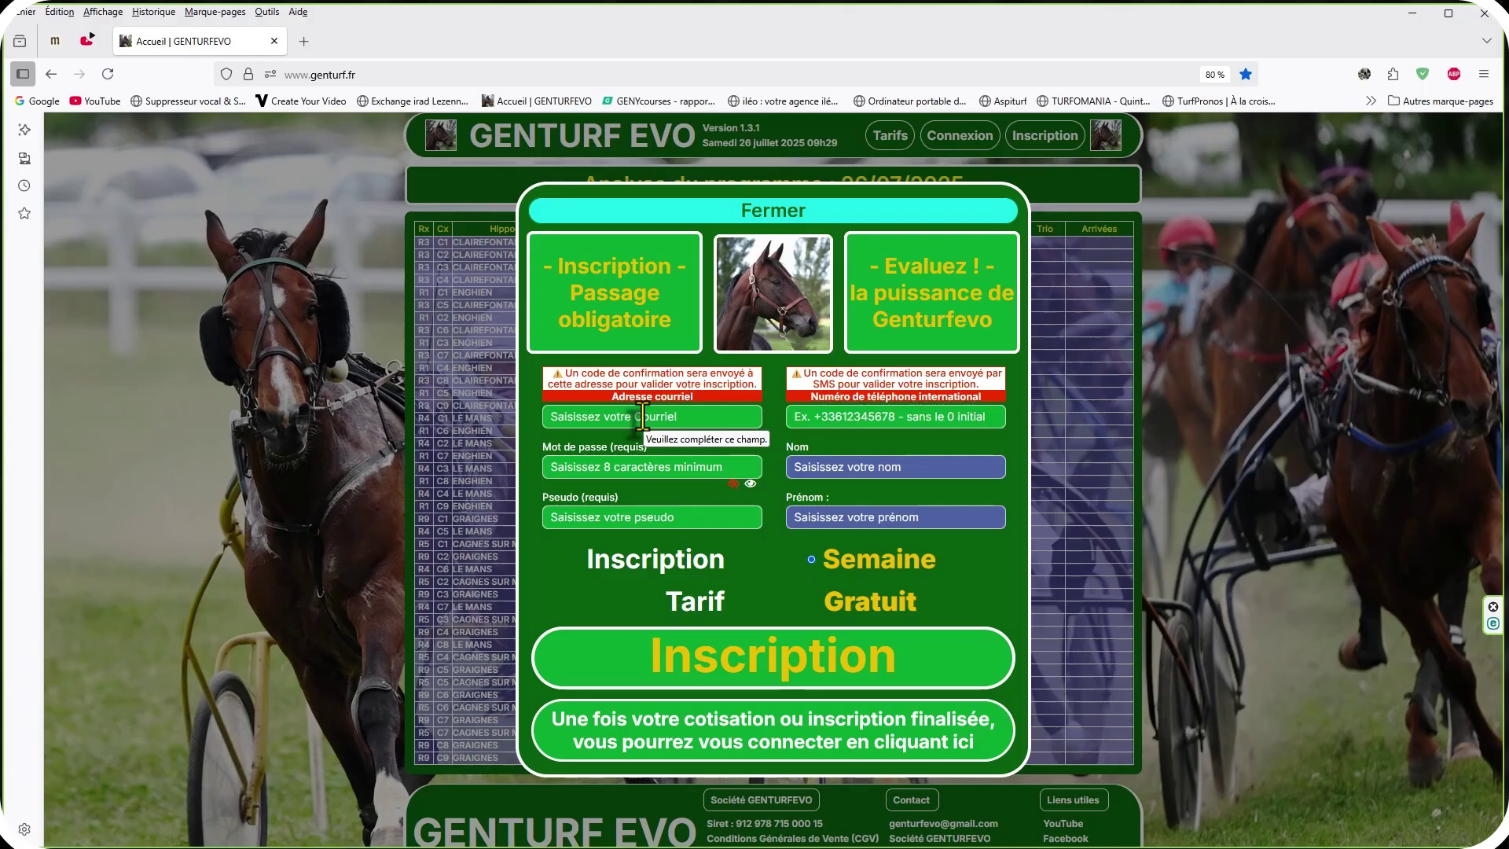
{"action": "scroll", "coordinate": [801, 563], "scroll_direction": "down", "scroll_amount": 1}
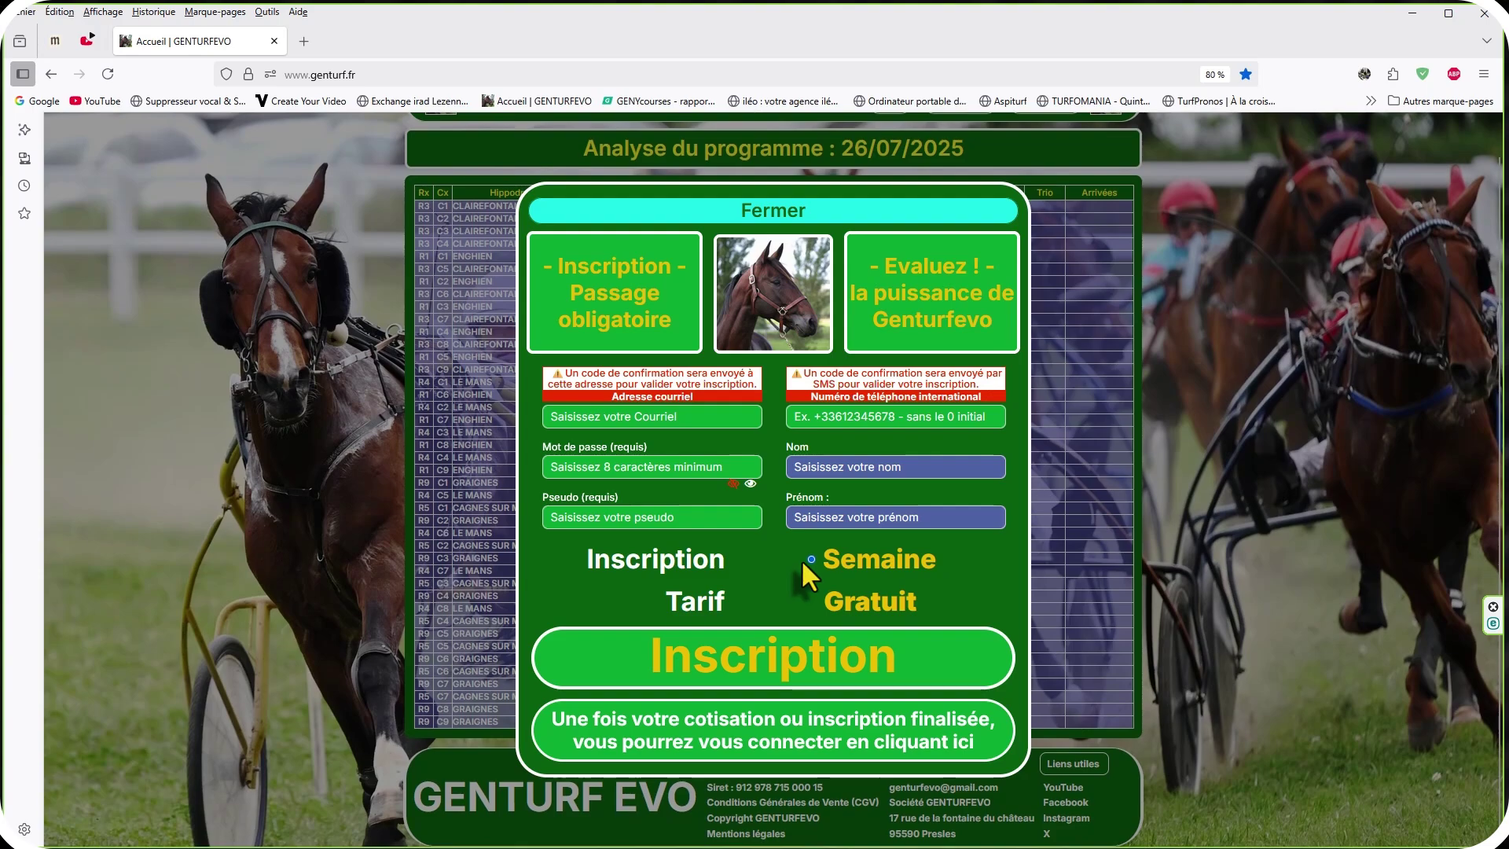
{"action": "scroll", "coordinate": [800, 559], "scroll_direction": "up", "scroll_amount": 1}
{"action": "scroll", "coordinate": [800, 560], "scroll_direction": "down", "scroll_amount": 1}
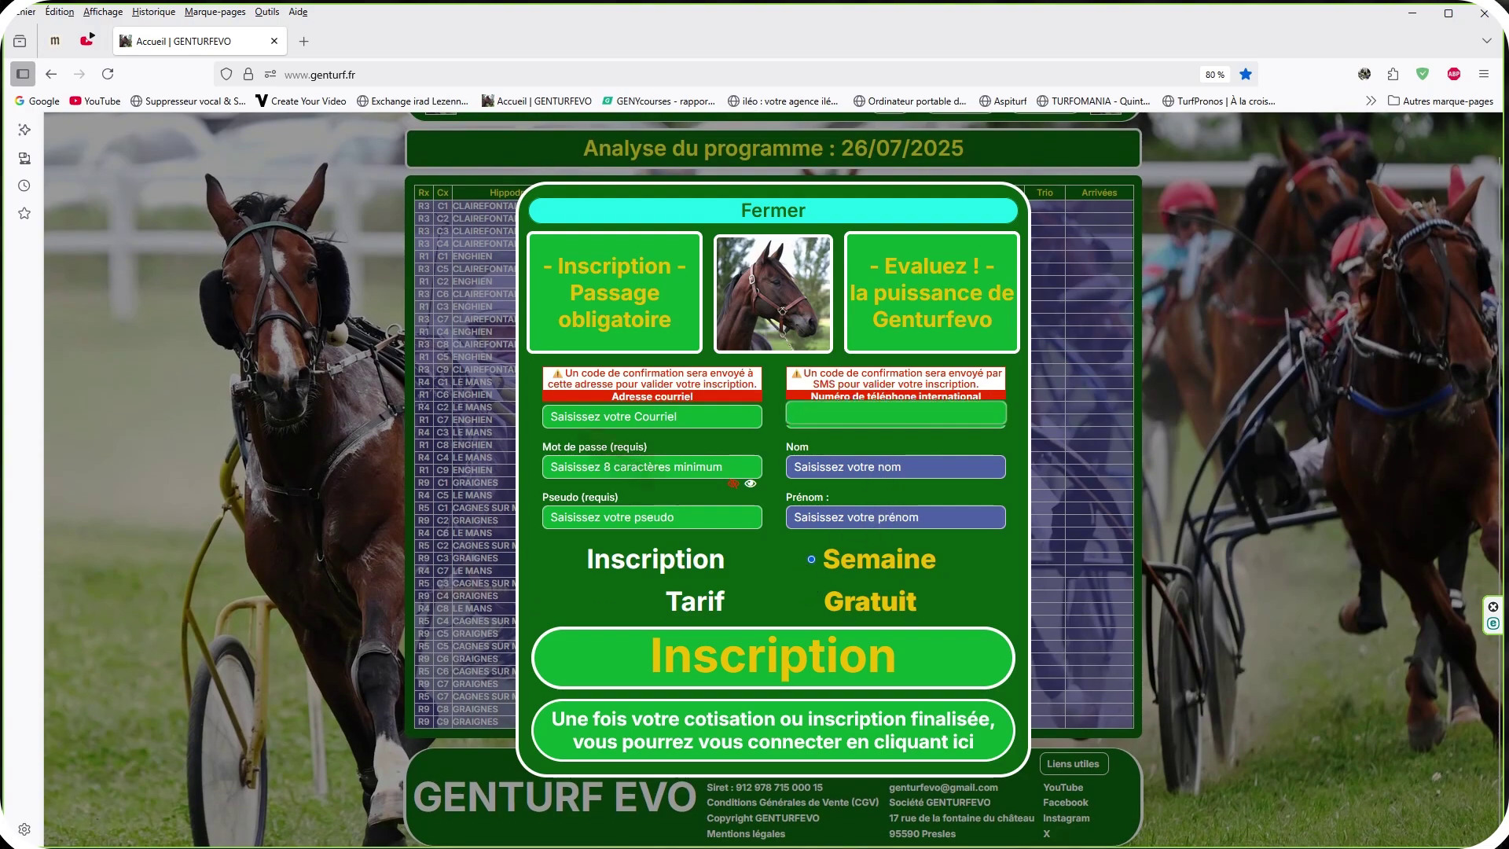
Autofill the Courriel, Nom and Prénom fields with the user's saved contact details.
{"action": "left_click", "coordinate": [630, 418]}
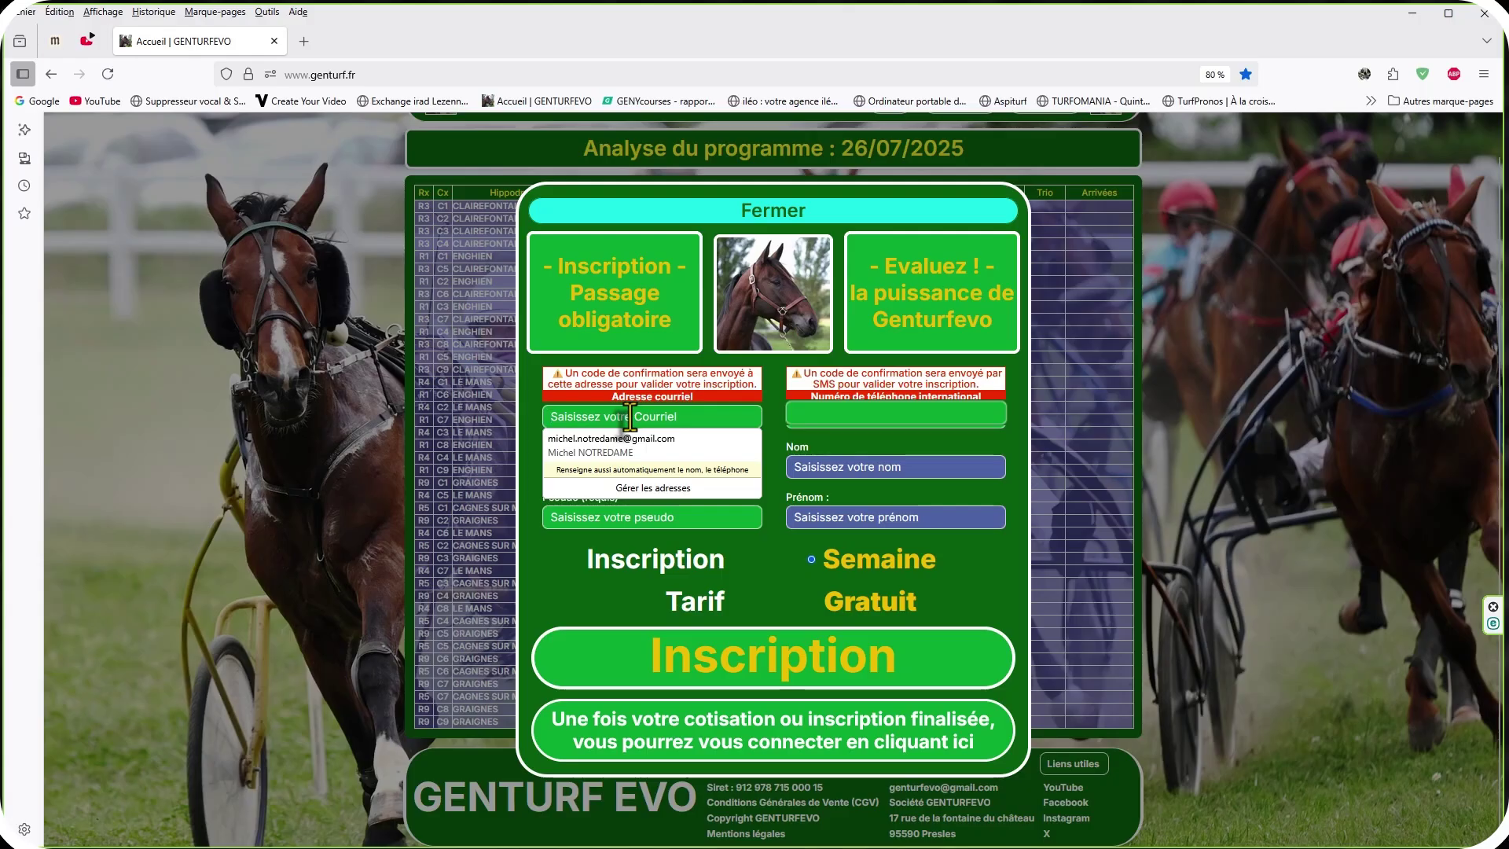
{"action": "left_click", "coordinate": [612, 439]}
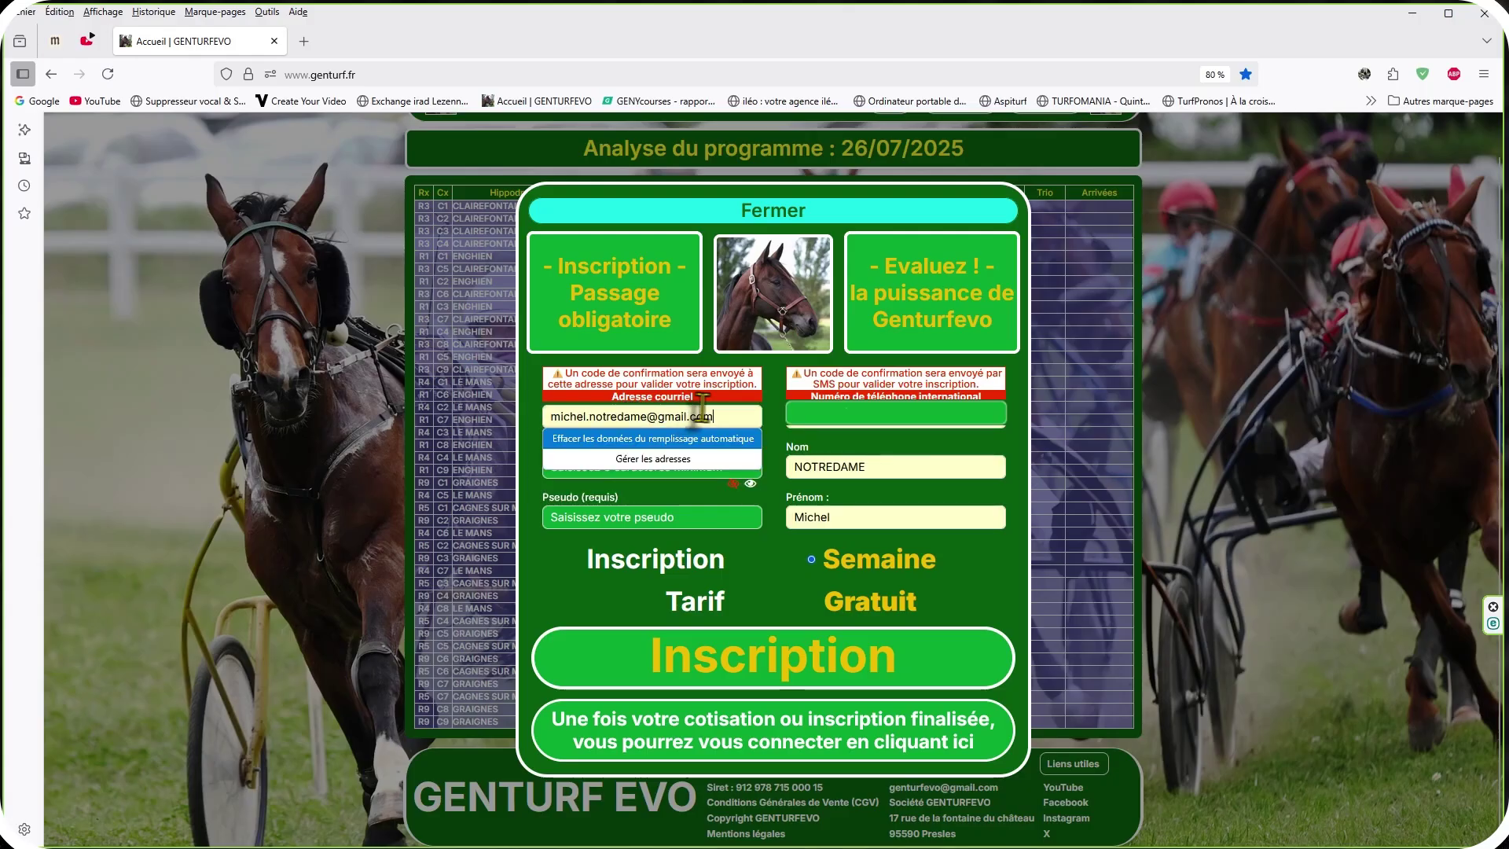
{"action": "left_click", "coordinate": [857, 413]}
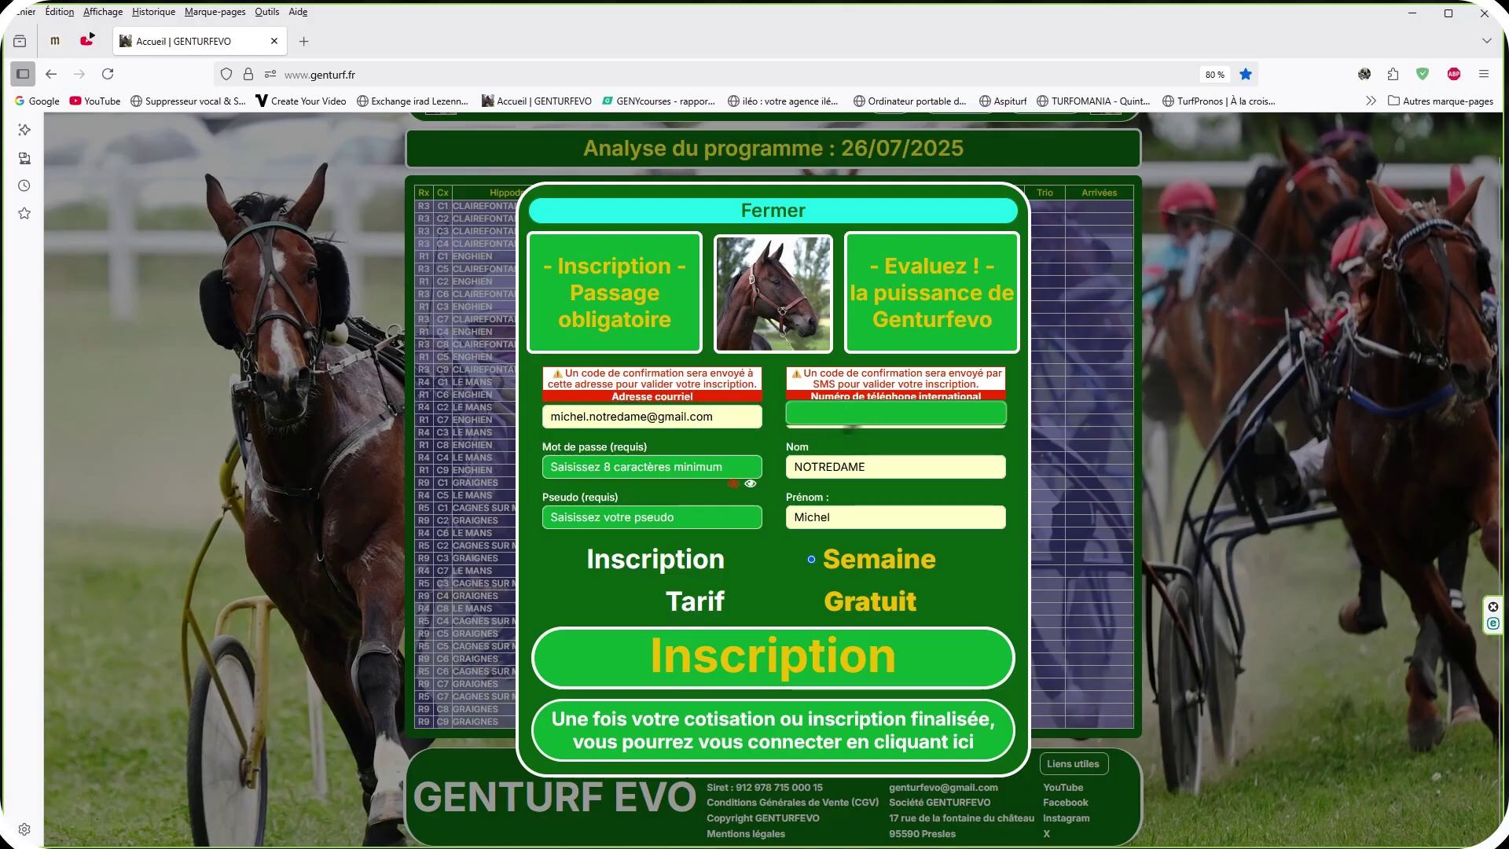
{"action": "left_click", "coordinate": [872, 413]}
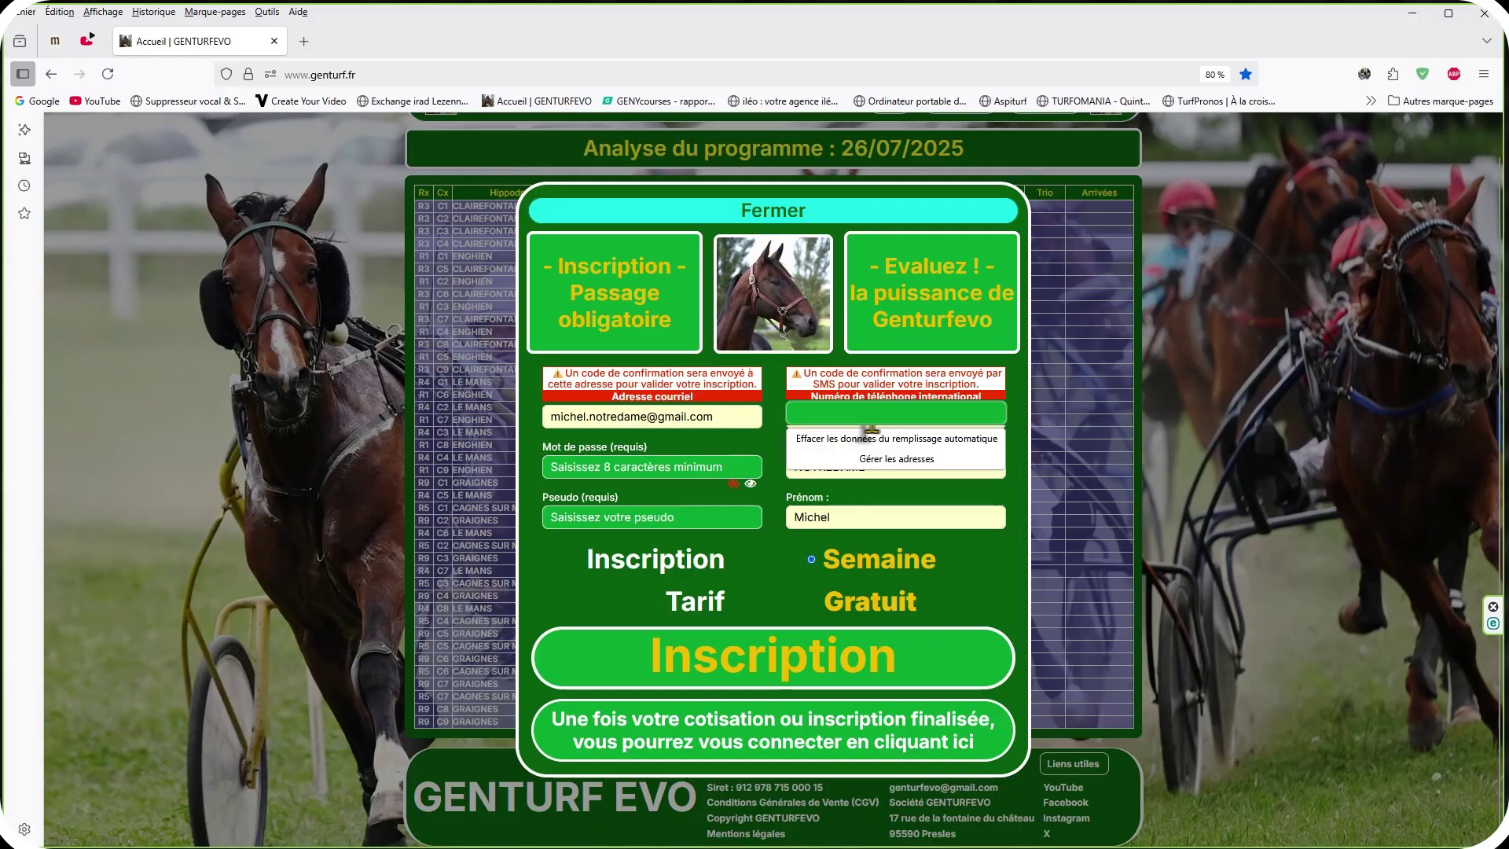
Paste the account password into the Mot de passe field.
{"action": "left_click", "coordinate": [643, 469]}
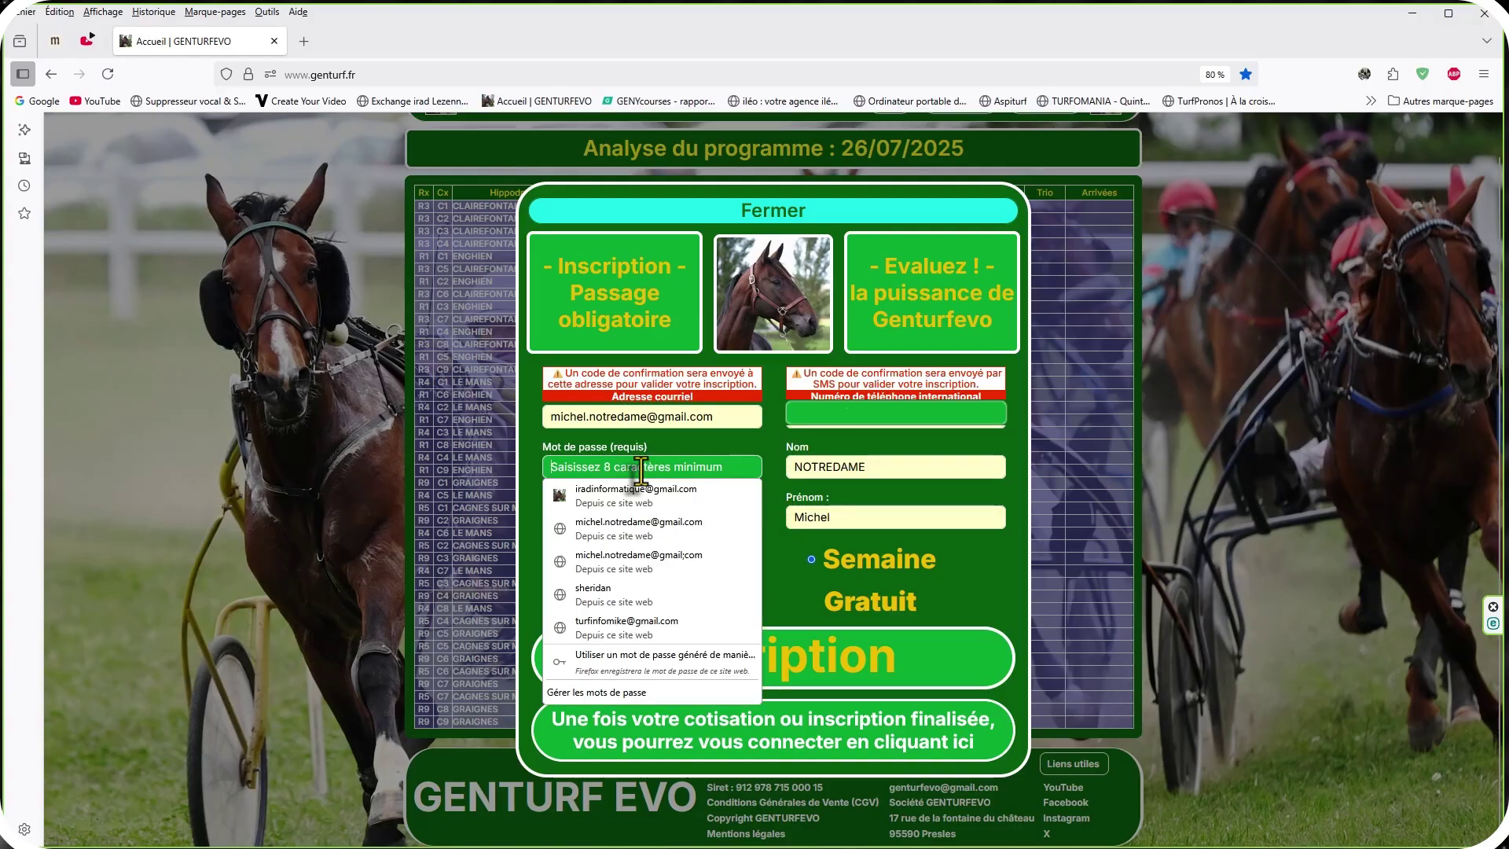
{"action": "left_click", "coordinate": [639, 468]}
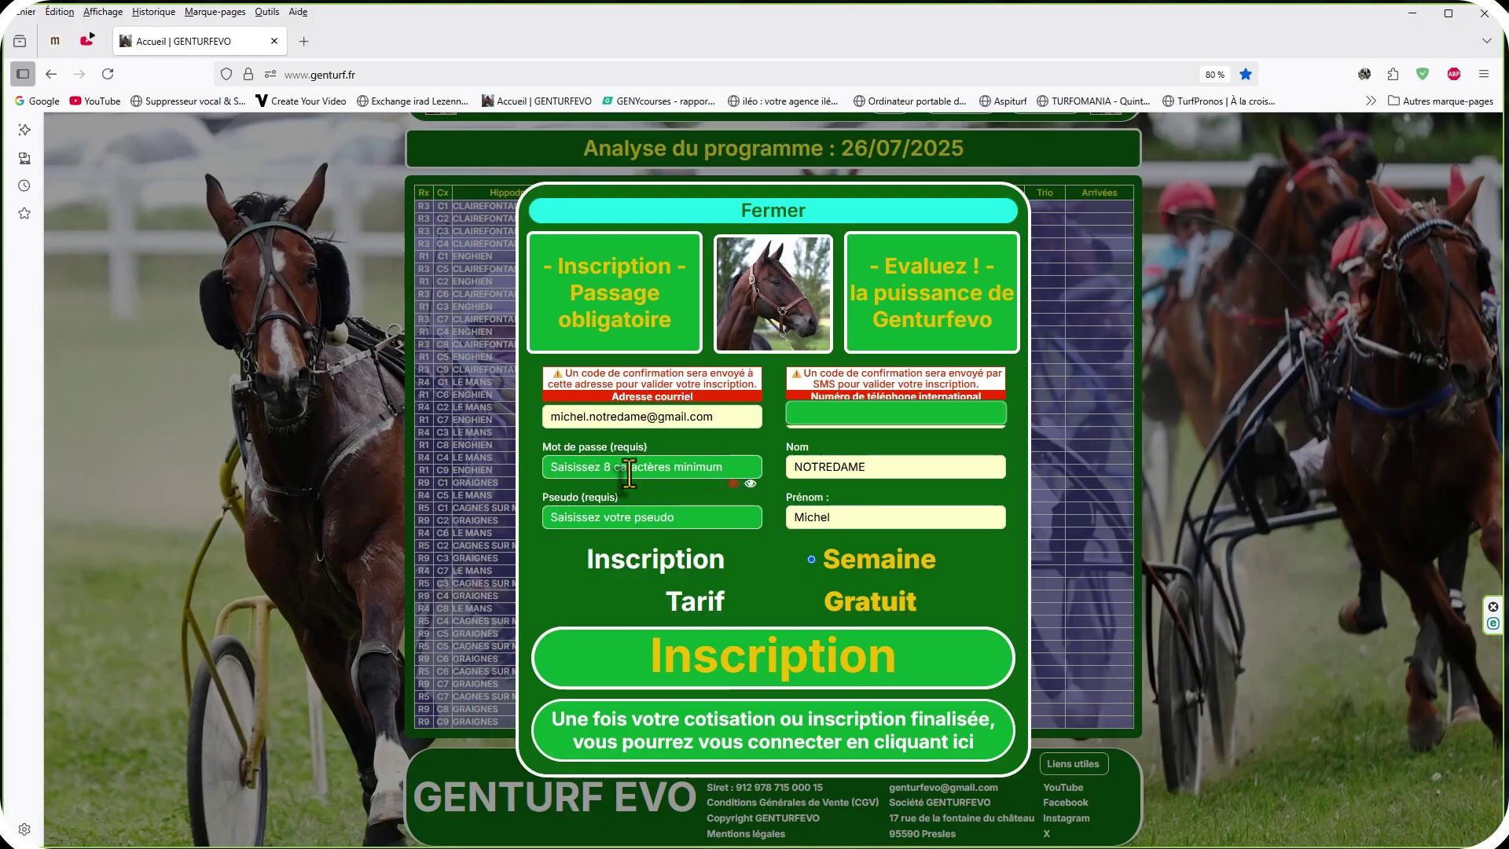
{"action": "key", "text": "ctrl+v"}
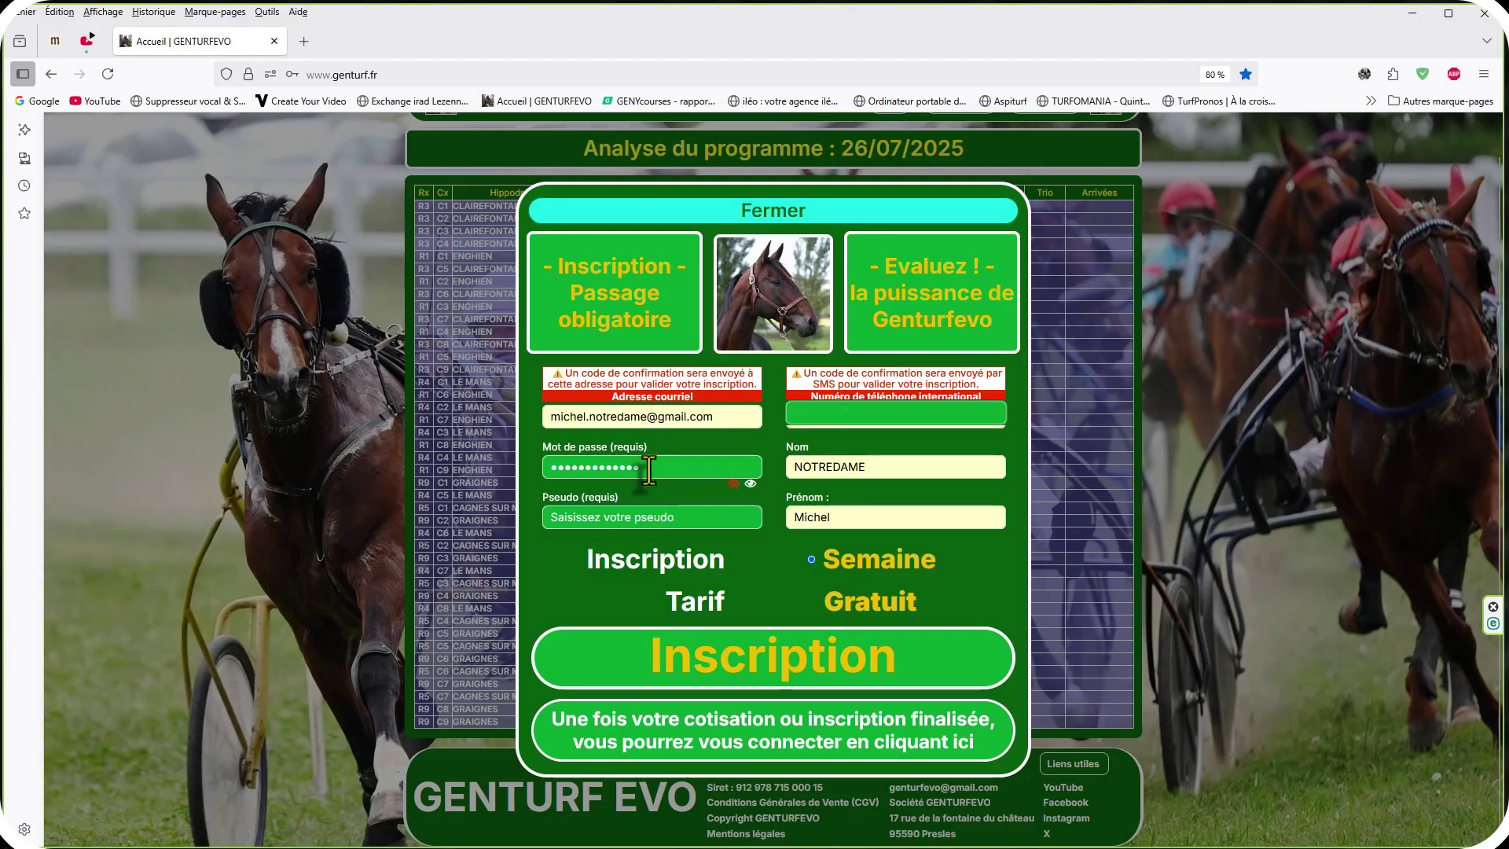
Reveal the password, correct its last digit, and mask it again.
{"action": "left_click", "coordinate": [751, 484]}
{"action": "key", "text": "BackSpace"}
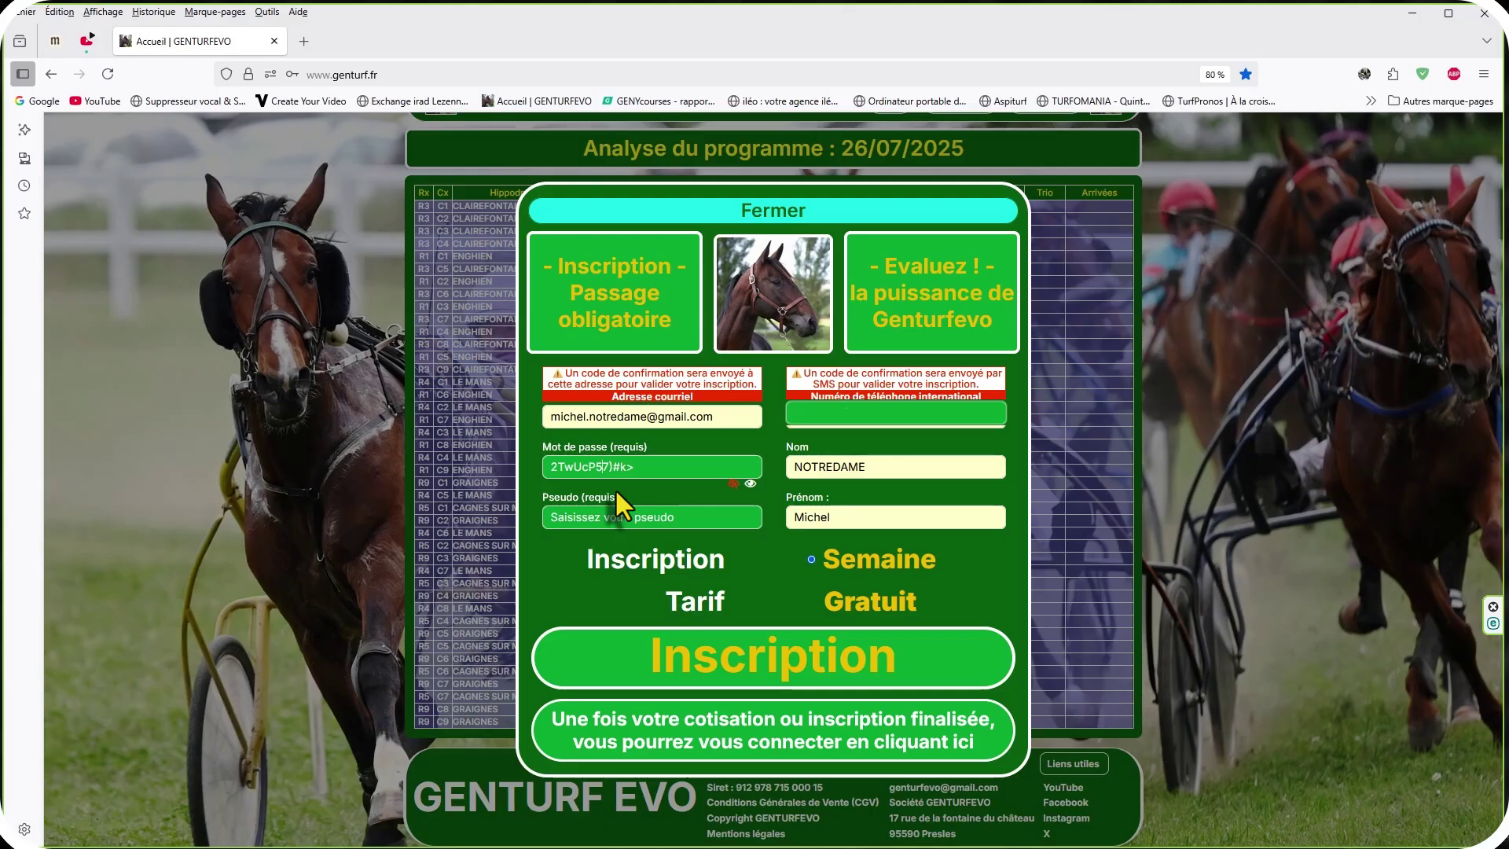
{"action": "type", "text": "6"}
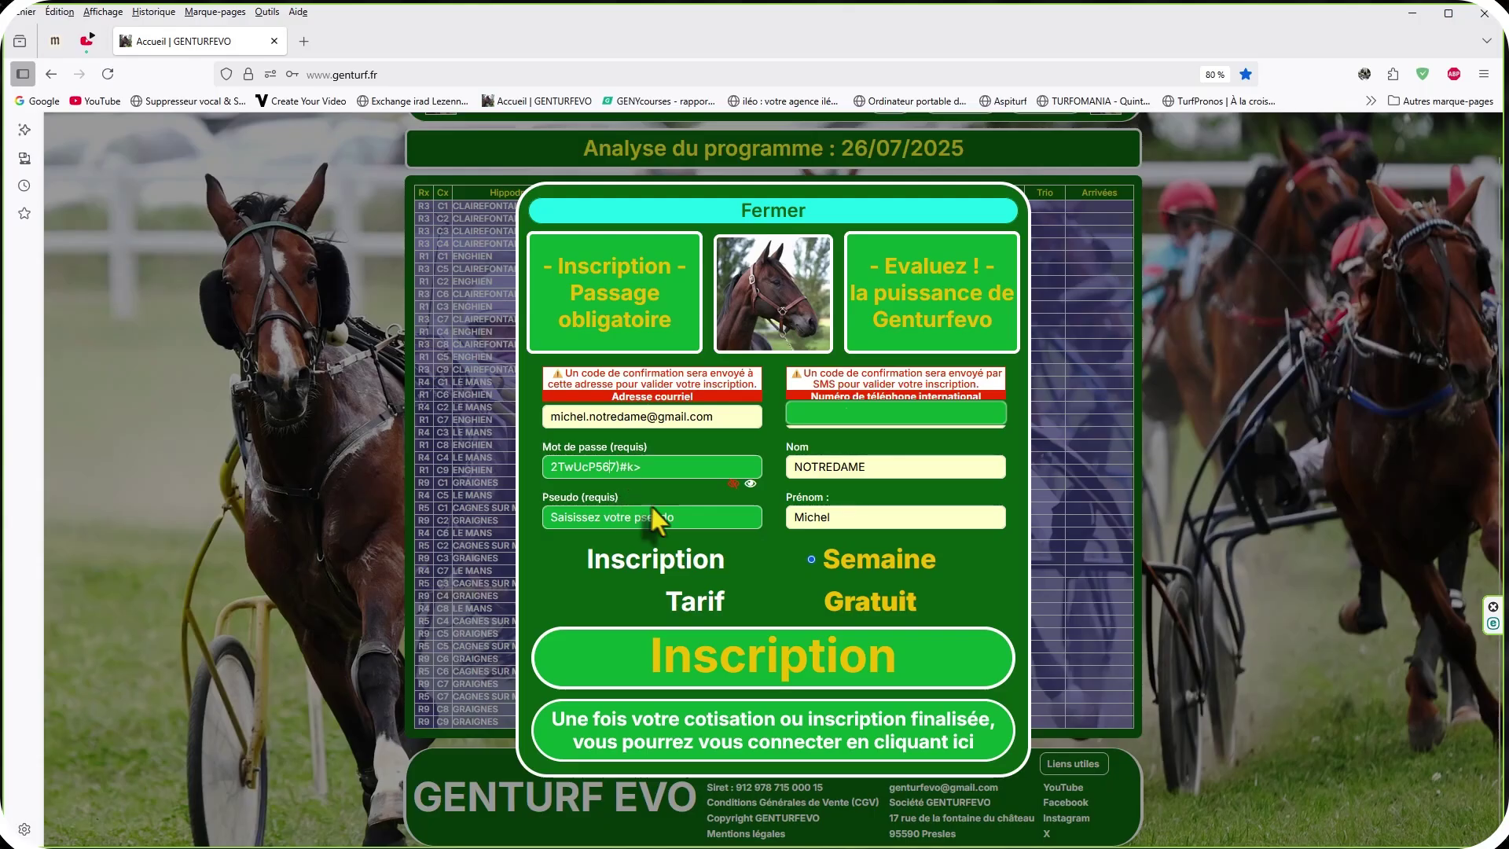
{"action": "left_click", "coordinate": [733, 484]}
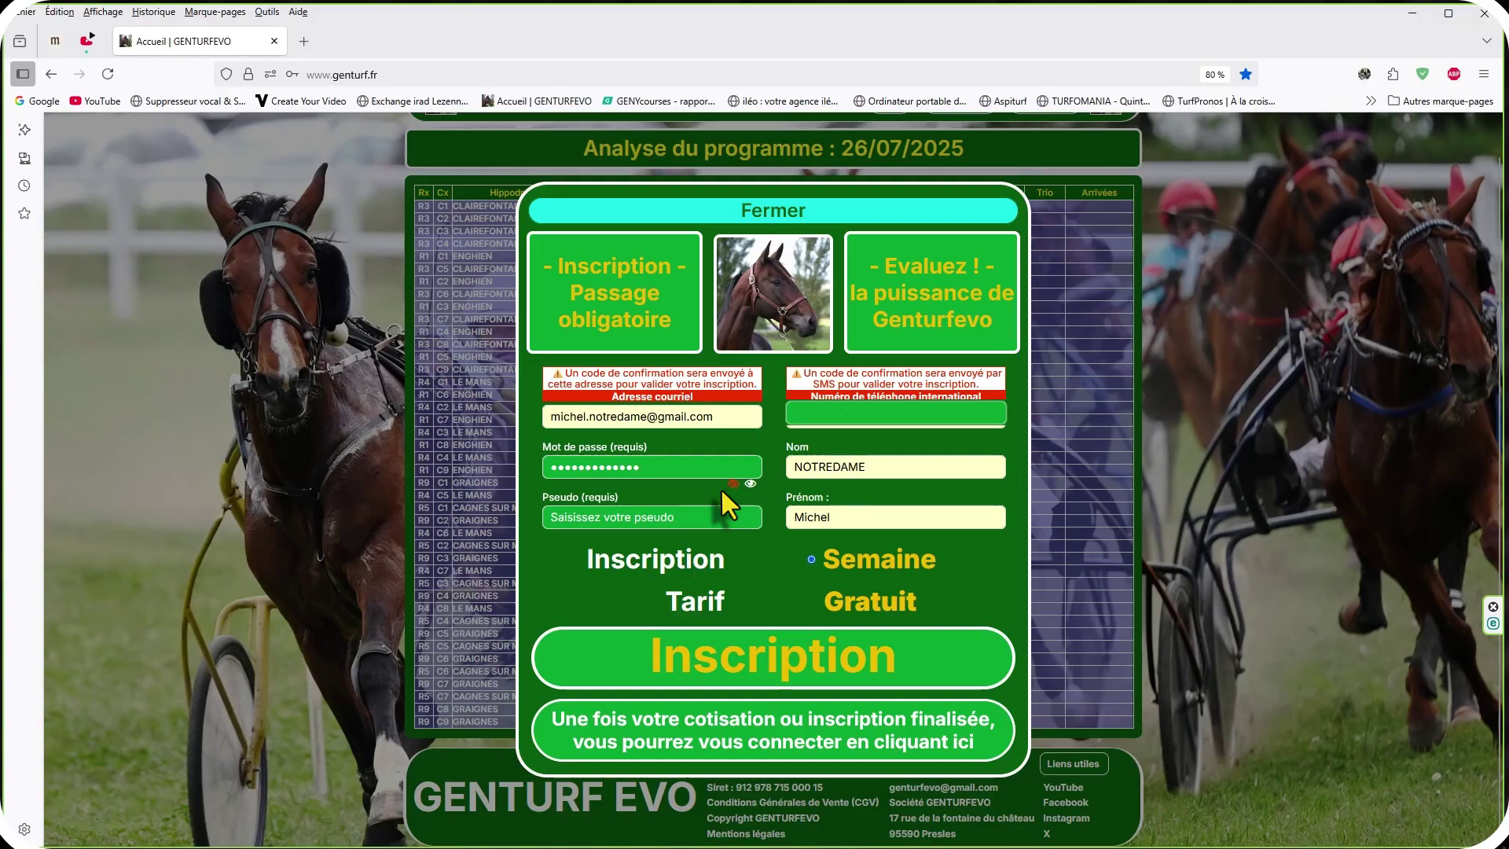
Enter a username in the Pseudo field and submit the registration.
{"action": "left_click", "coordinate": [663, 517]}
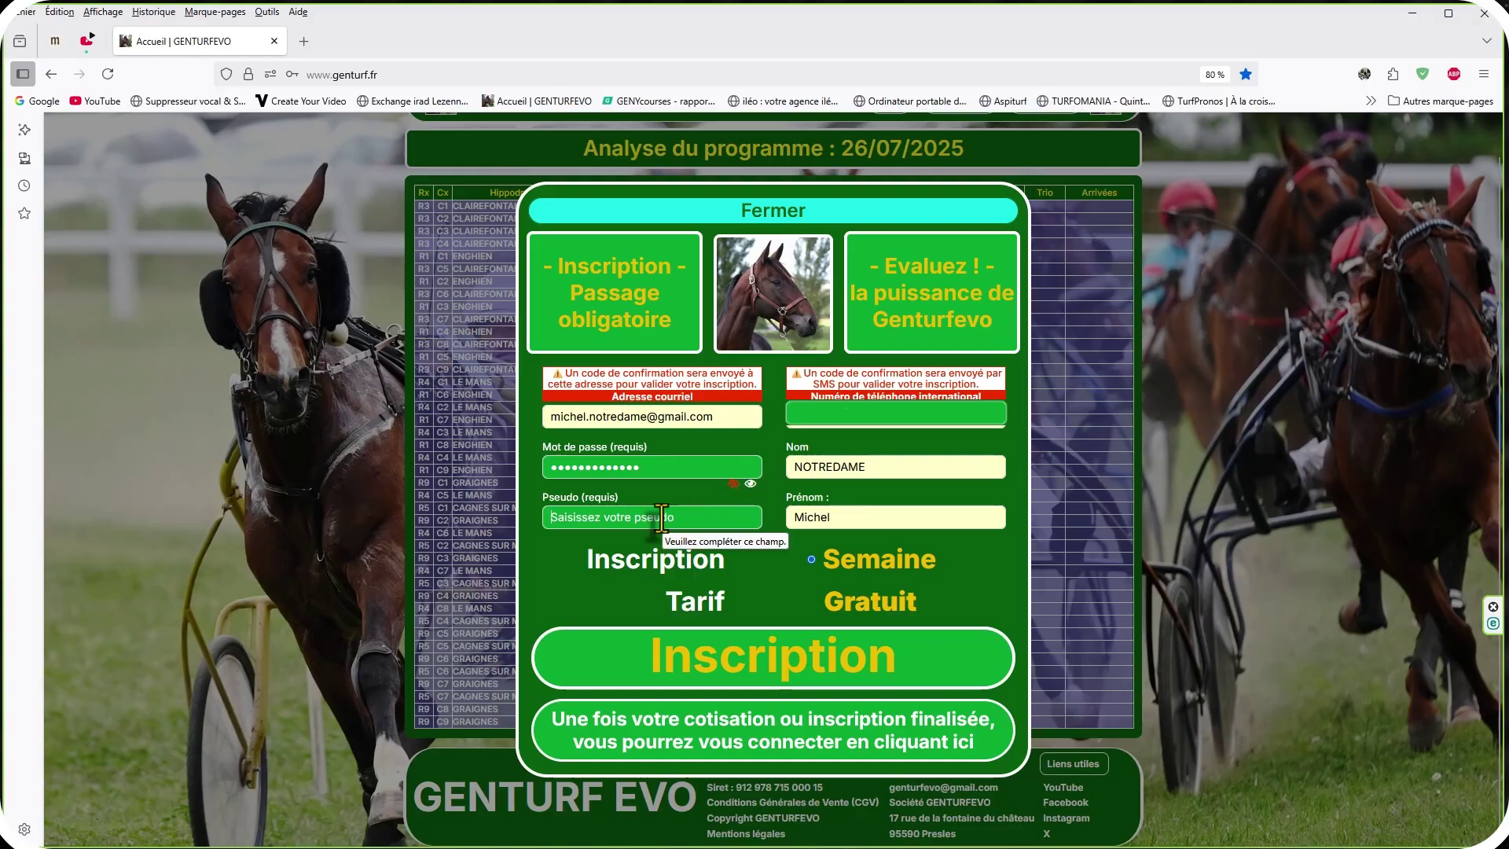
{"action": "type", "text": "NOTRA"}
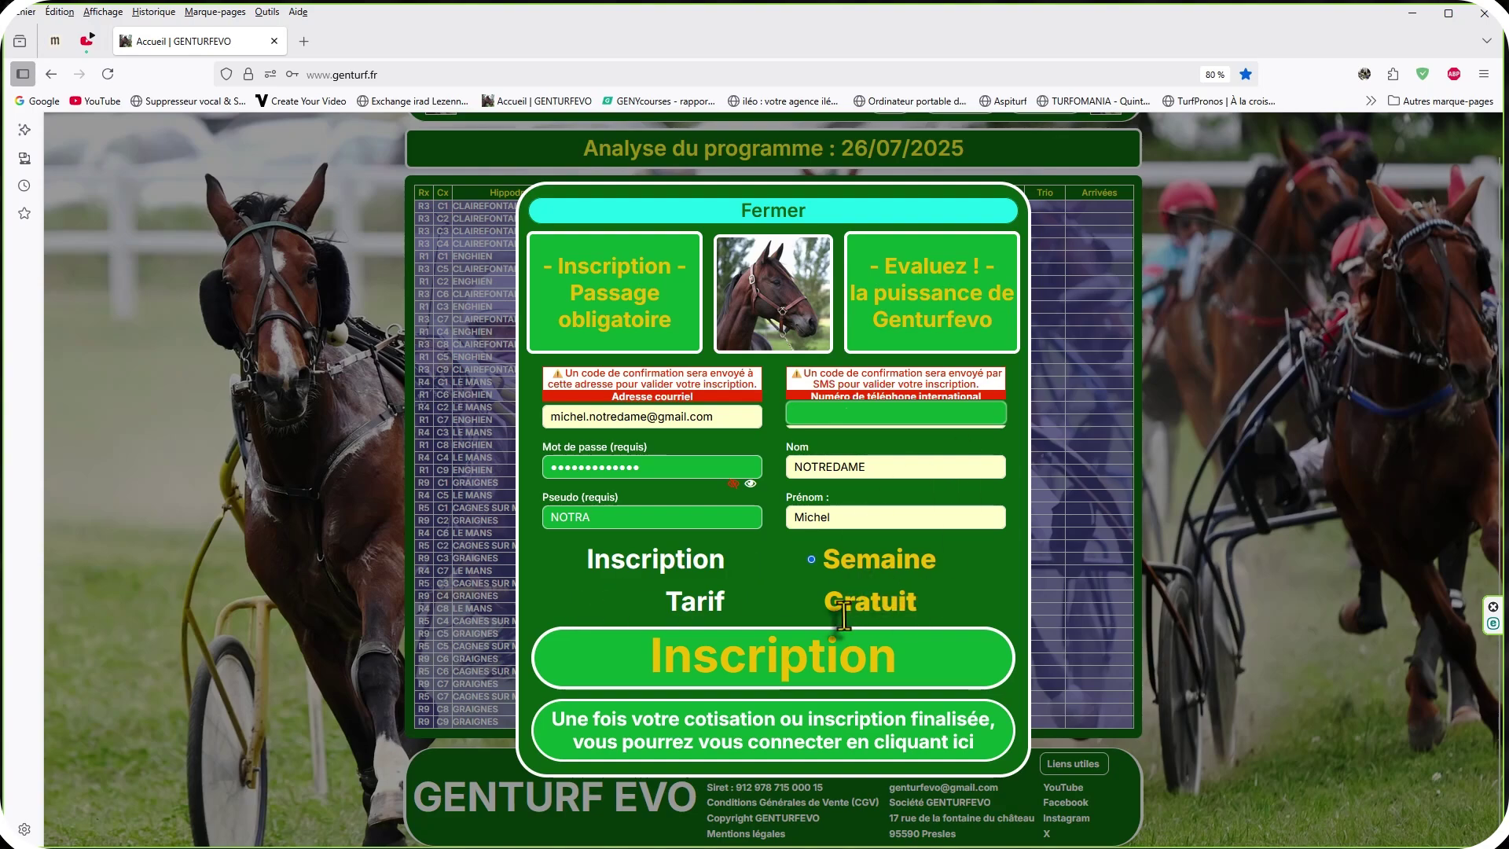
{"action": "left_click", "coordinate": [797, 667]}
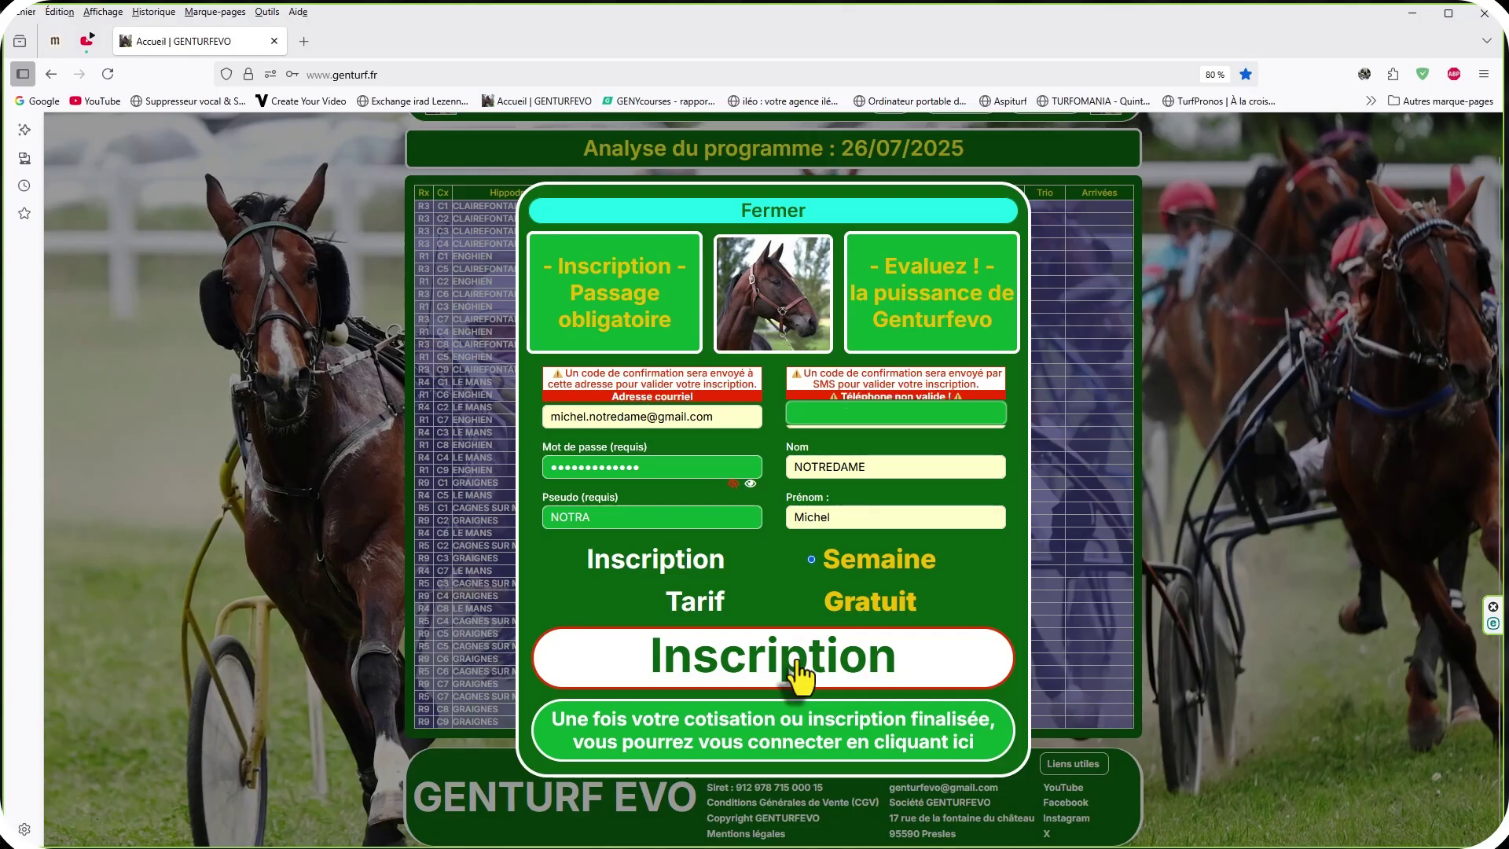
Resubmit the registration to reach the email and SMS code validation, then open the mailbox.
{"action": "left_click", "coordinate": [799, 673]}
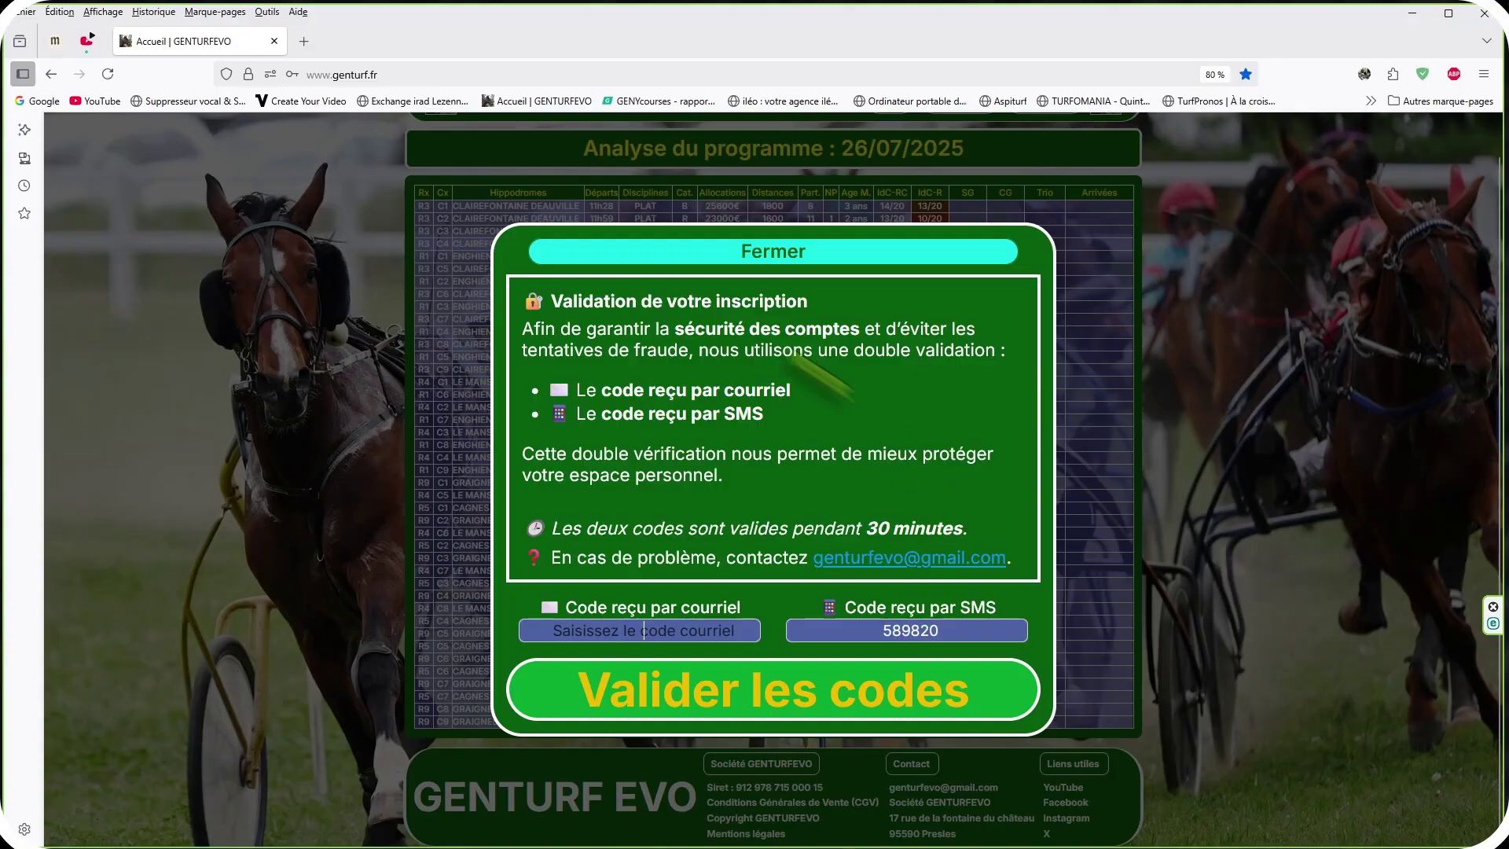
{"action": "left_click", "coordinate": [303, 42]}
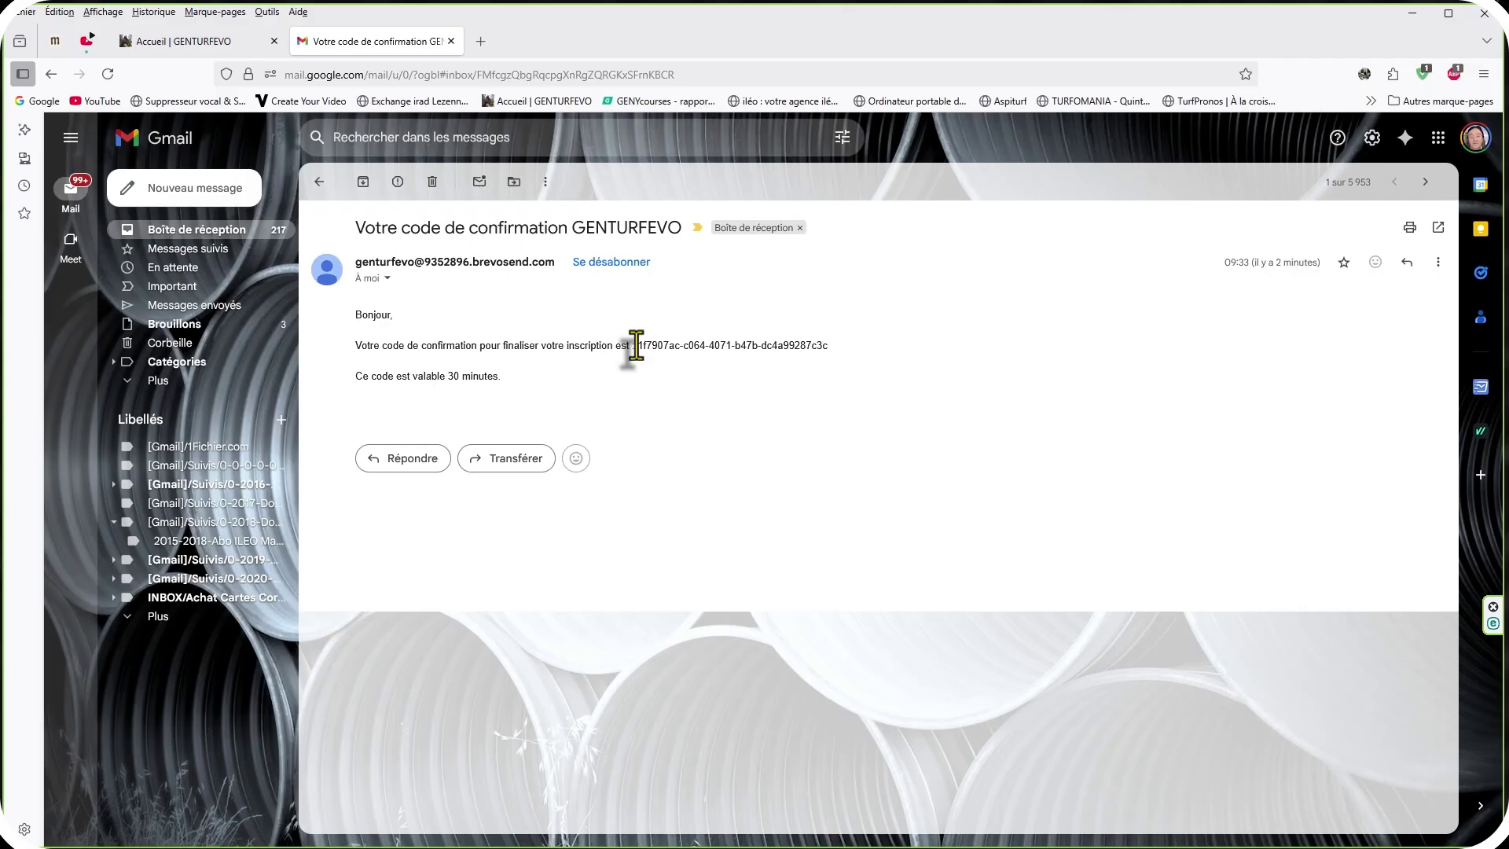
Copy the confirmation code from the GENTURFEVO email and return to the registration tab.
{"action": "left_click_drag", "start_coordinate": [636, 346], "coordinate": [832, 347]}
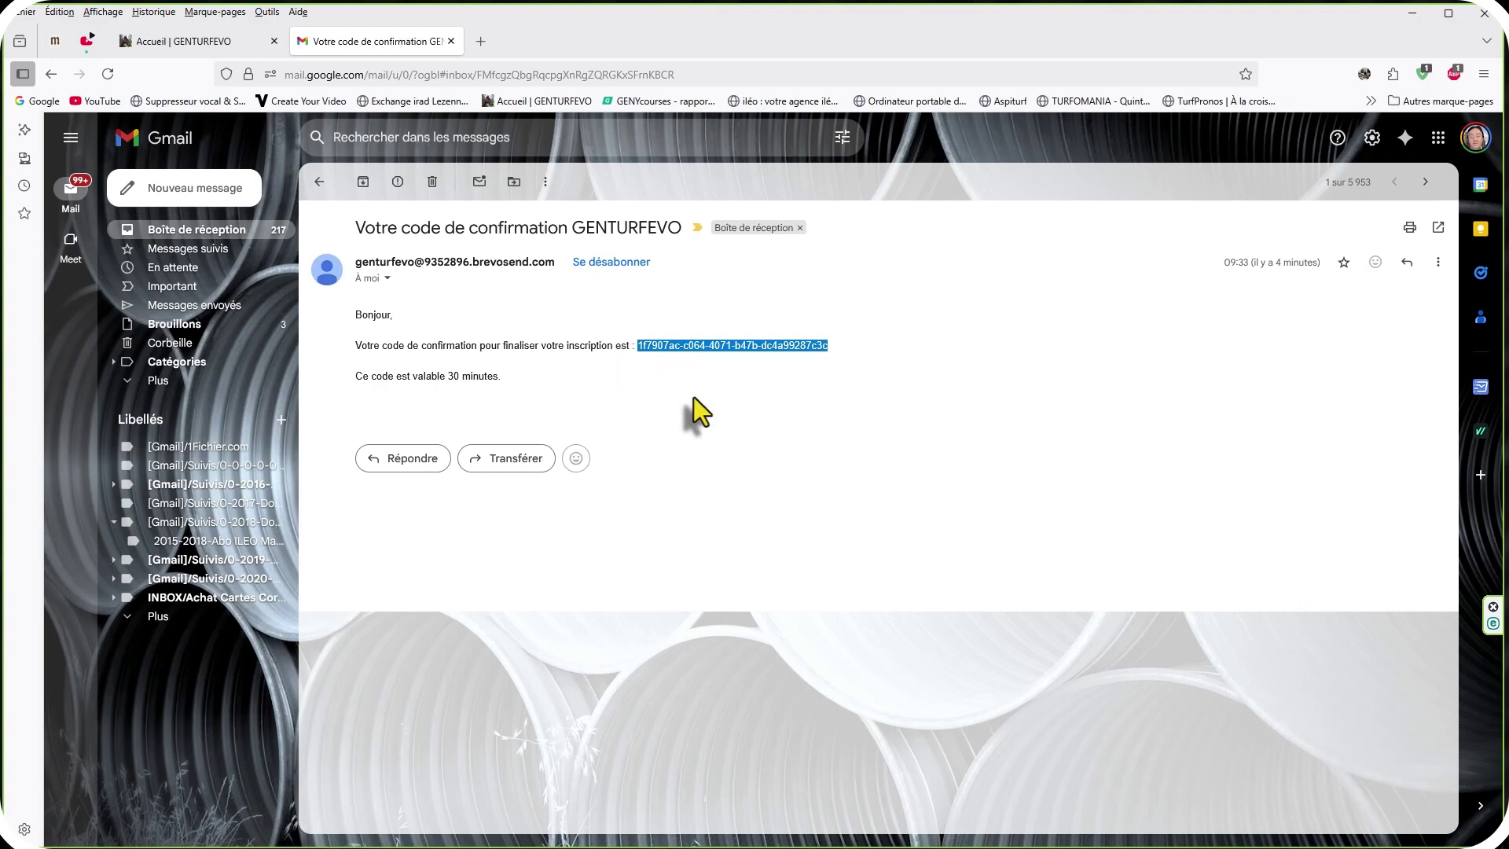
{"action": "right_click", "coordinate": [690, 346]}
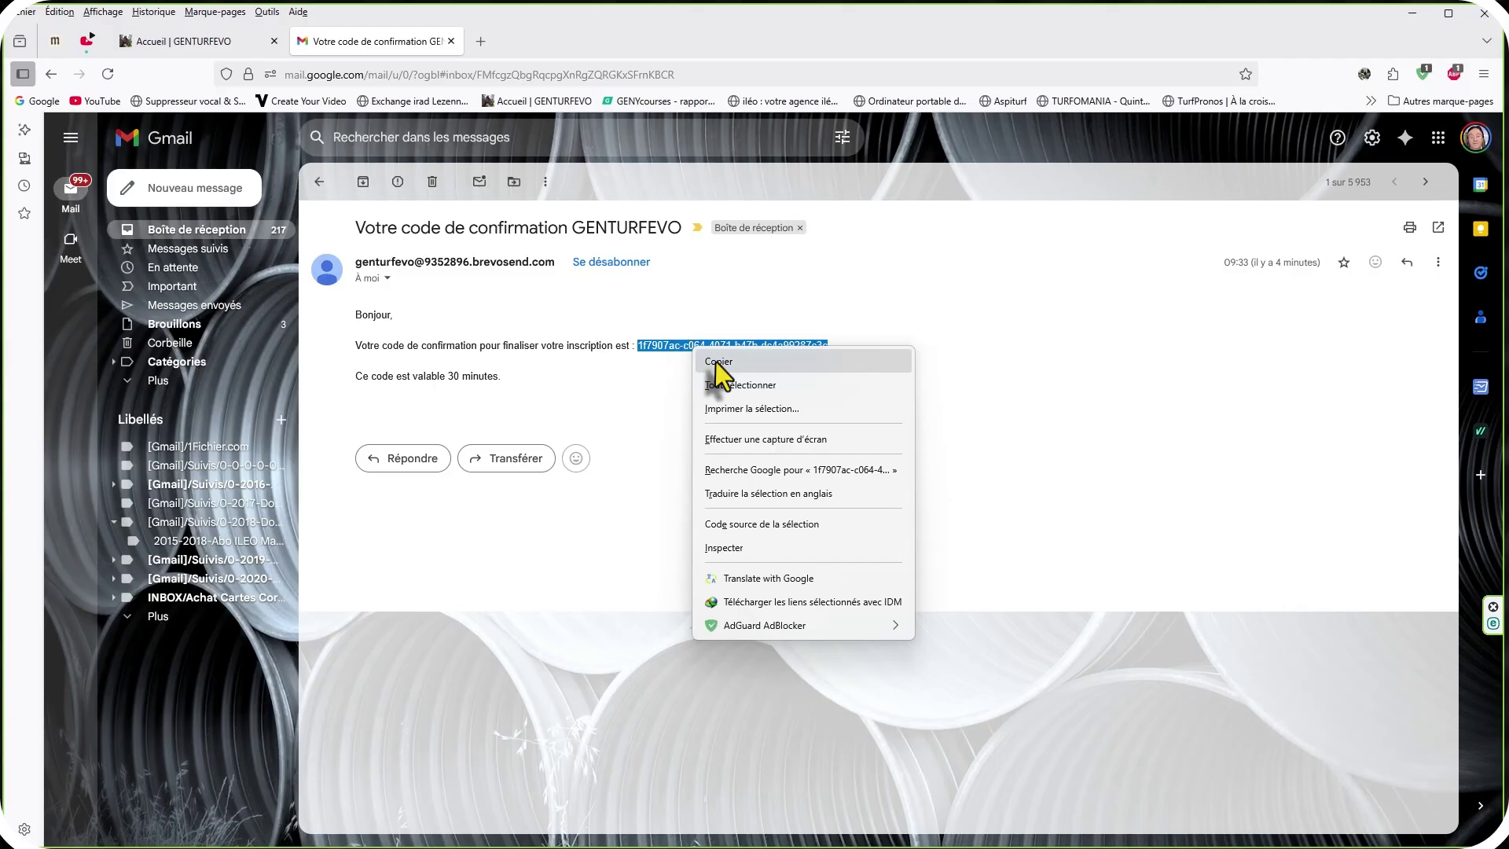
{"action": "left_click", "coordinate": [715, 362]}
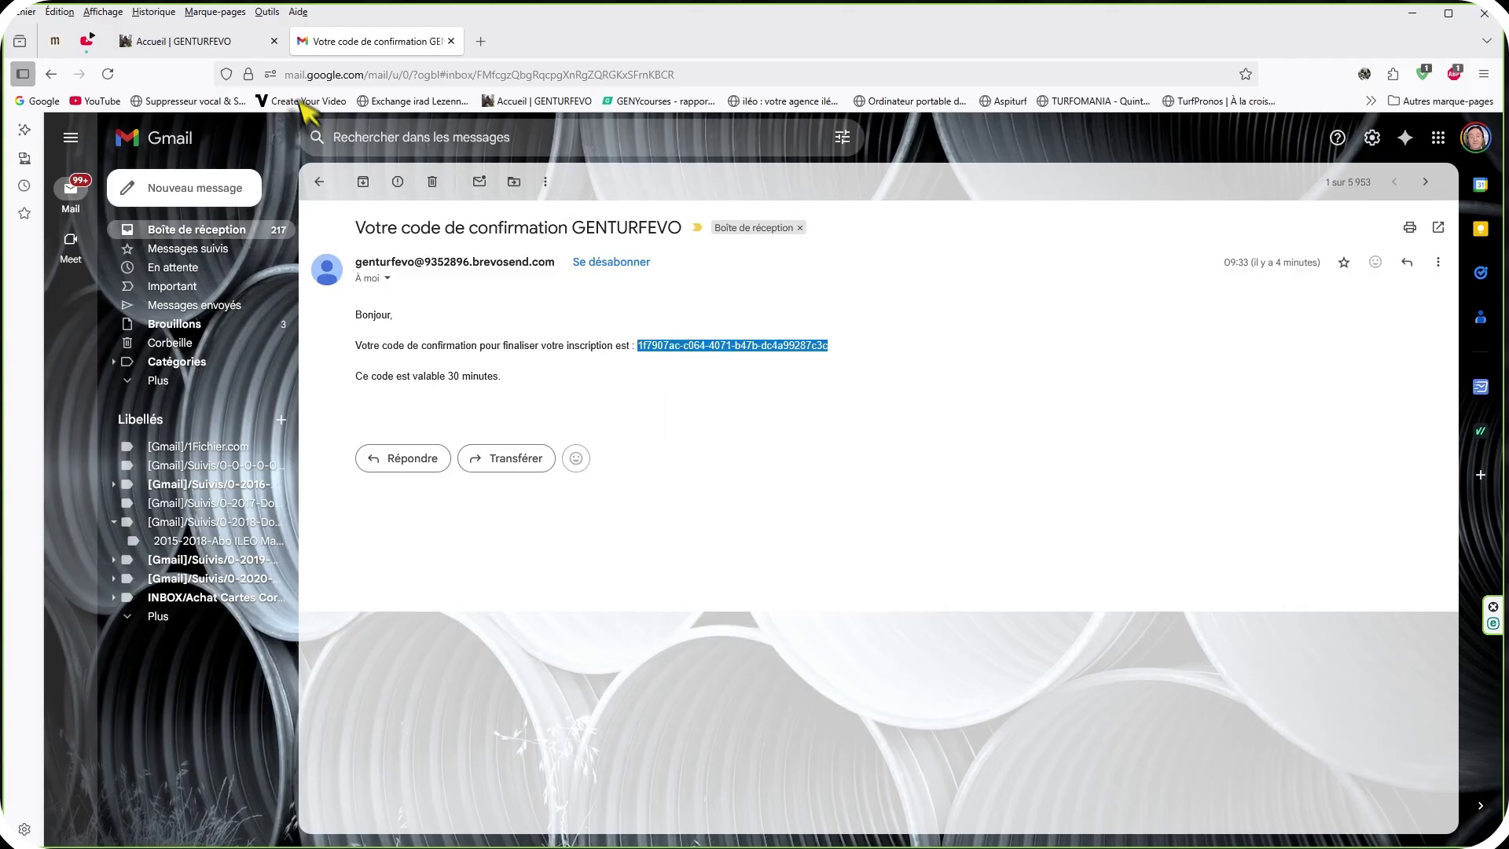
{"action": "left_click", "coordinate": [219, 46]}
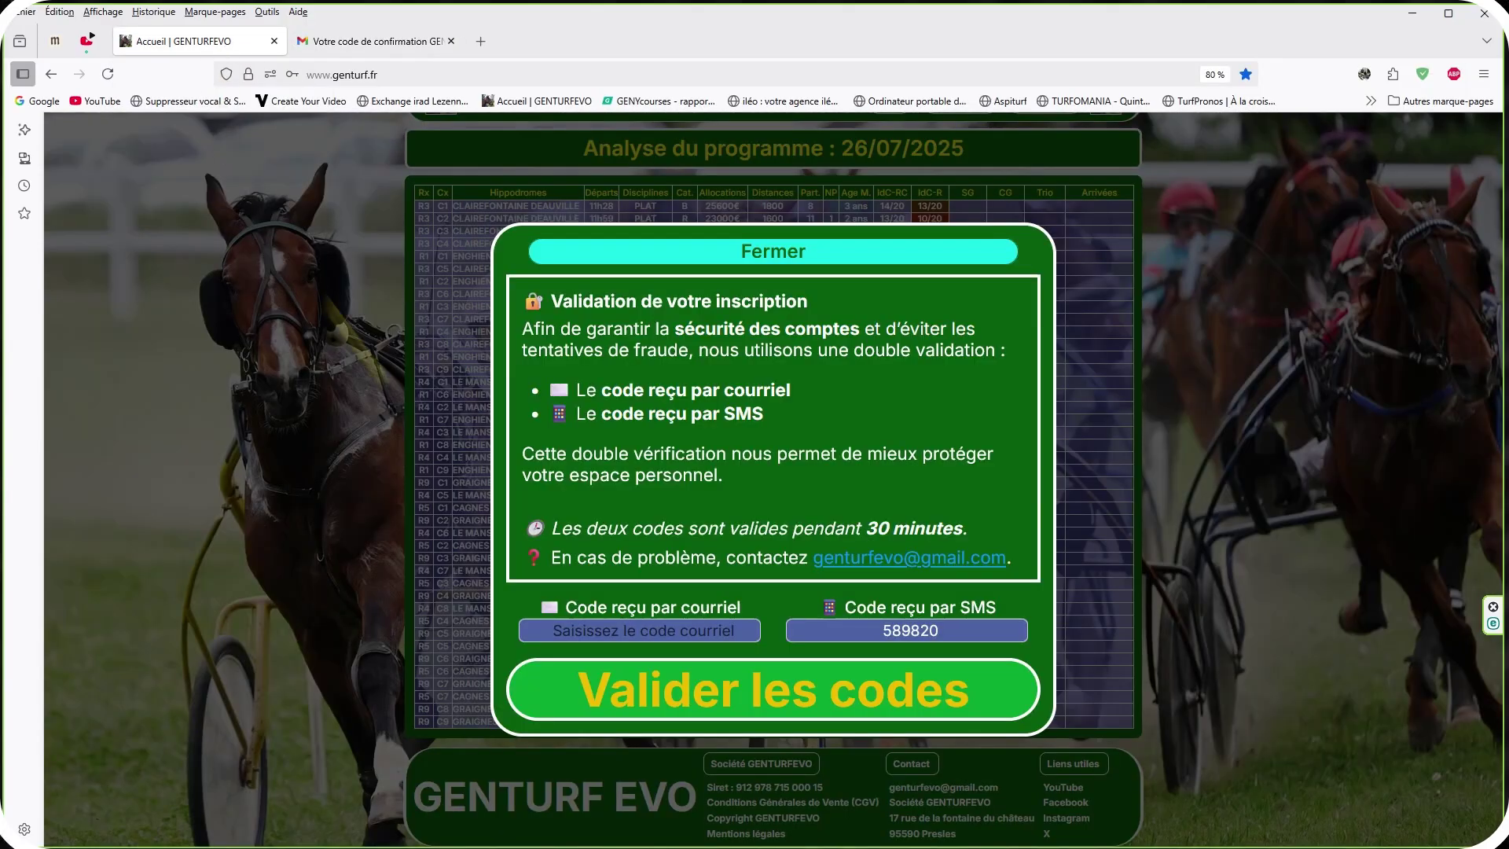
Paste the emailed code into the email-code field and validate both email and SMS codes.
{"action": "right_click", "coordinate": [644, 631]}
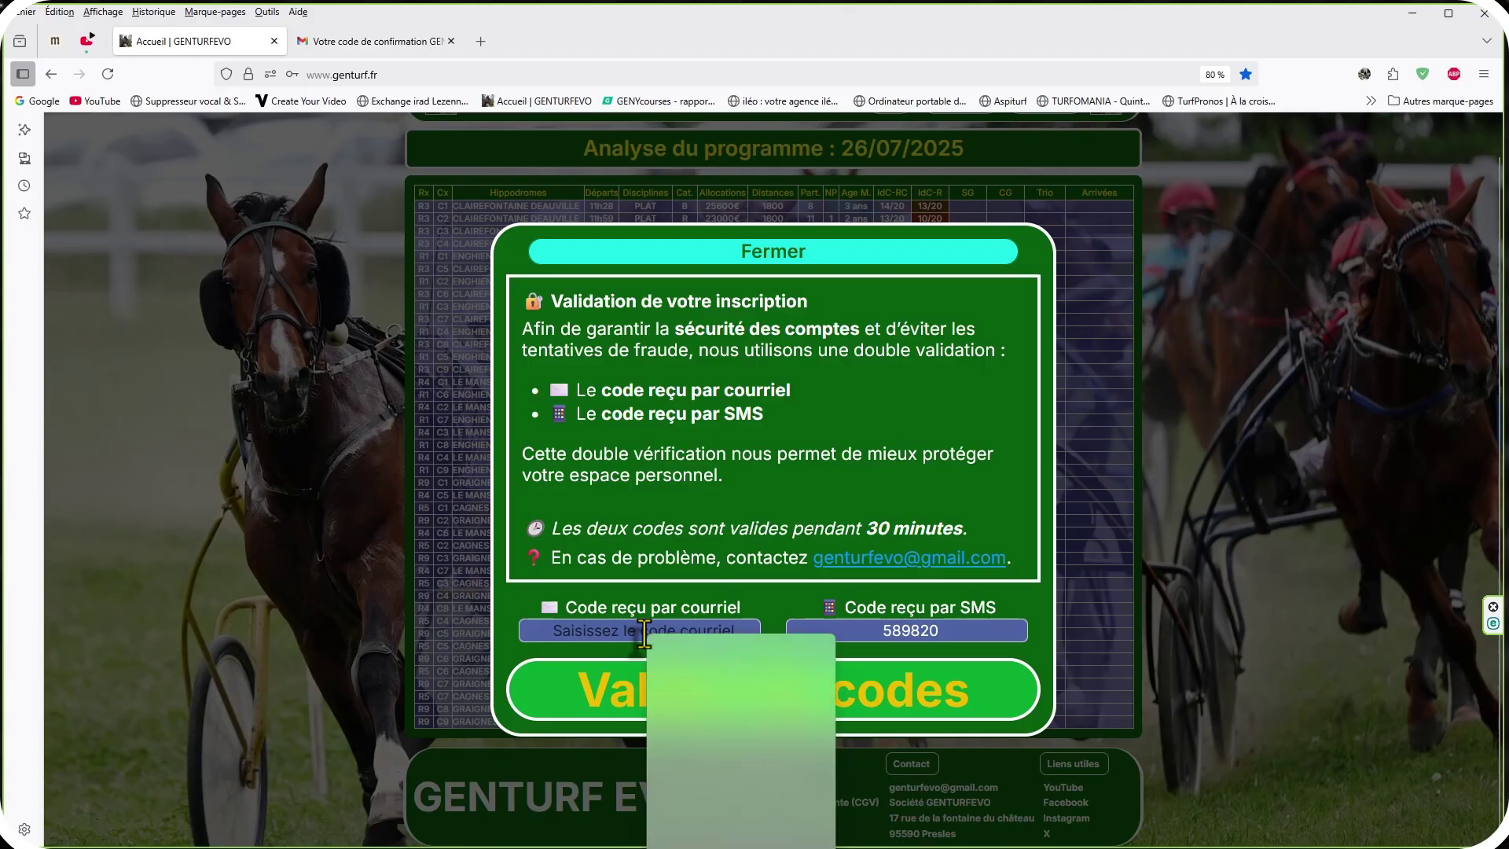
{"action": "left_click", "coordinate": [680, 804]}
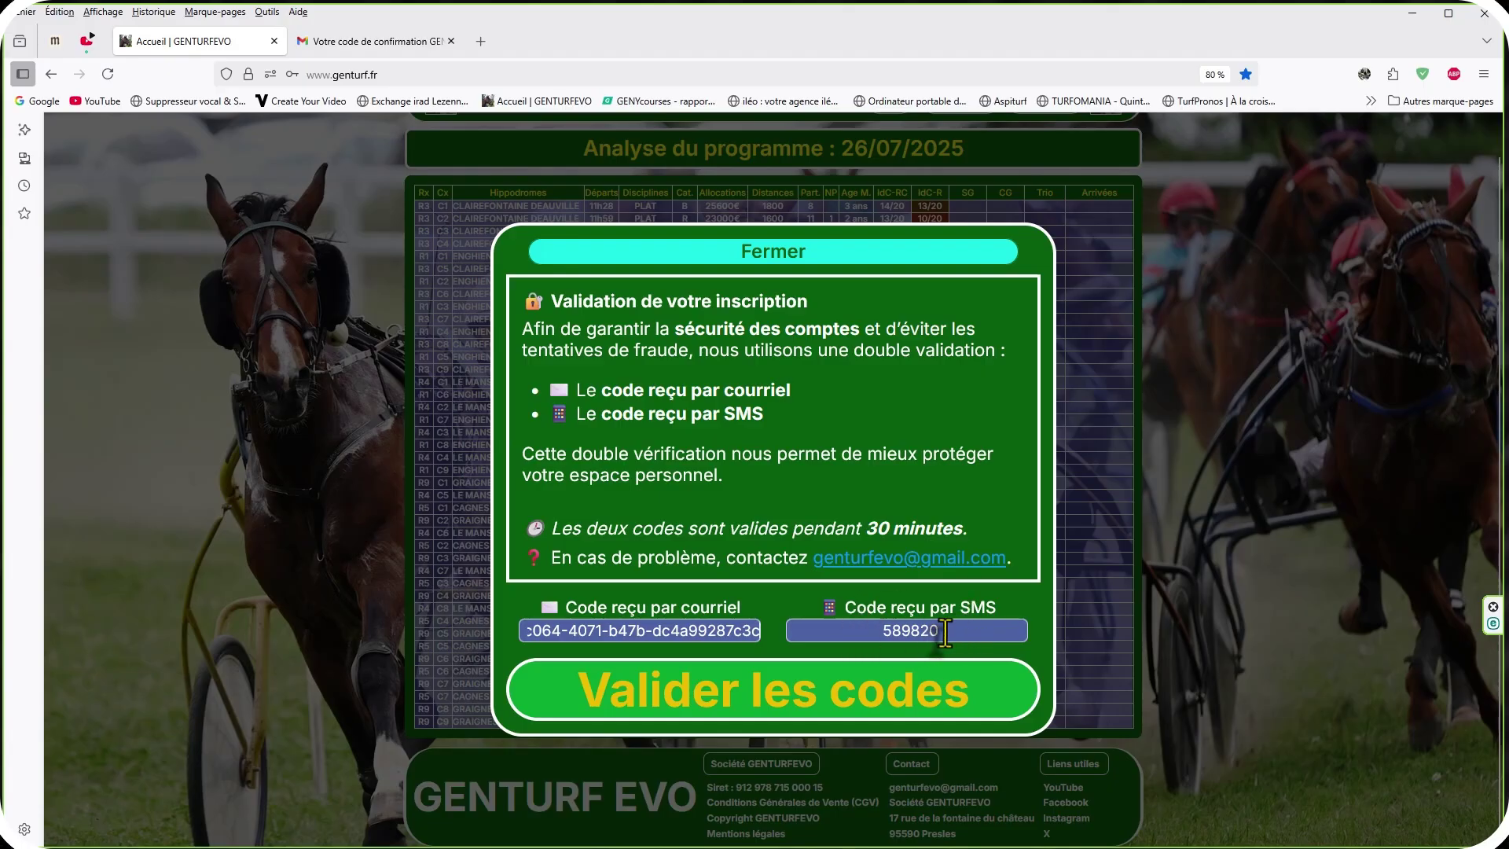
{"action": "left_click", "coordinate": [766, 711]}
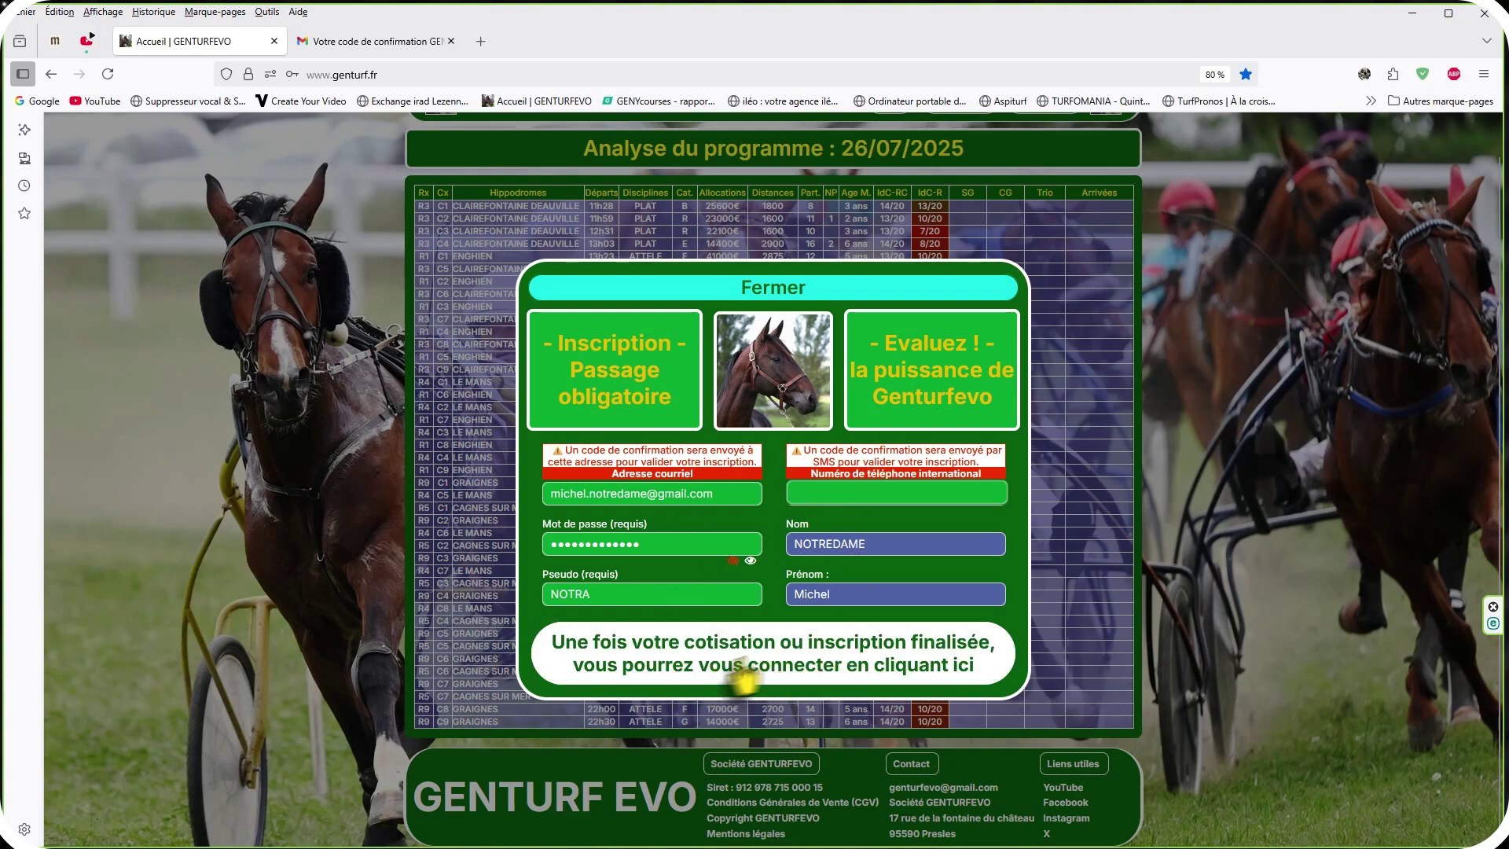
Open the login form, decline the browser password update, and autofill the account e-mail and password.
{"action": "left_click", "coordinate": [799, 671]}
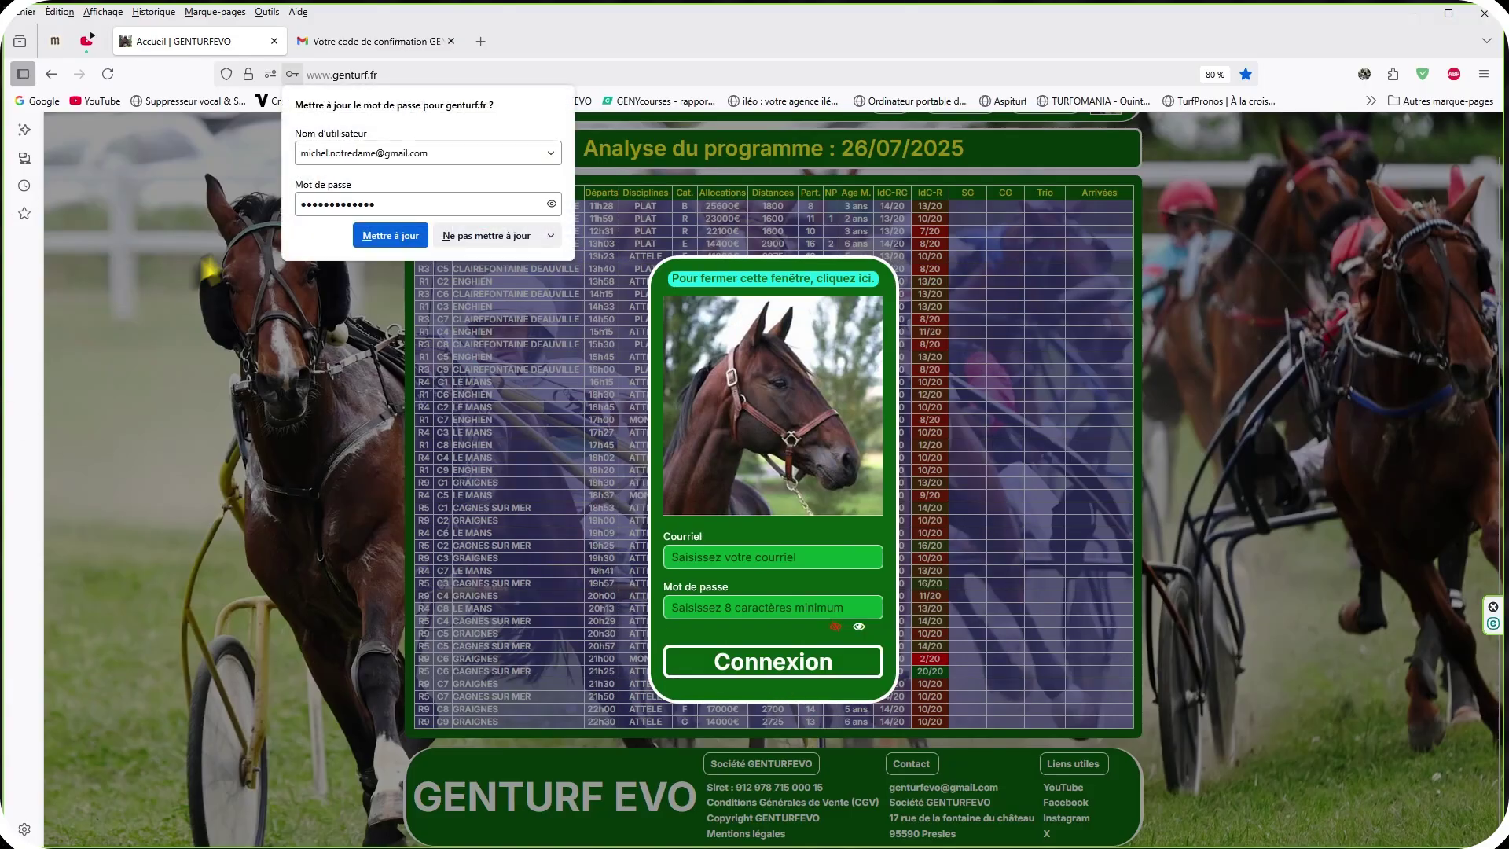
{"action": "left_click", "coordinate": [483, 237]}
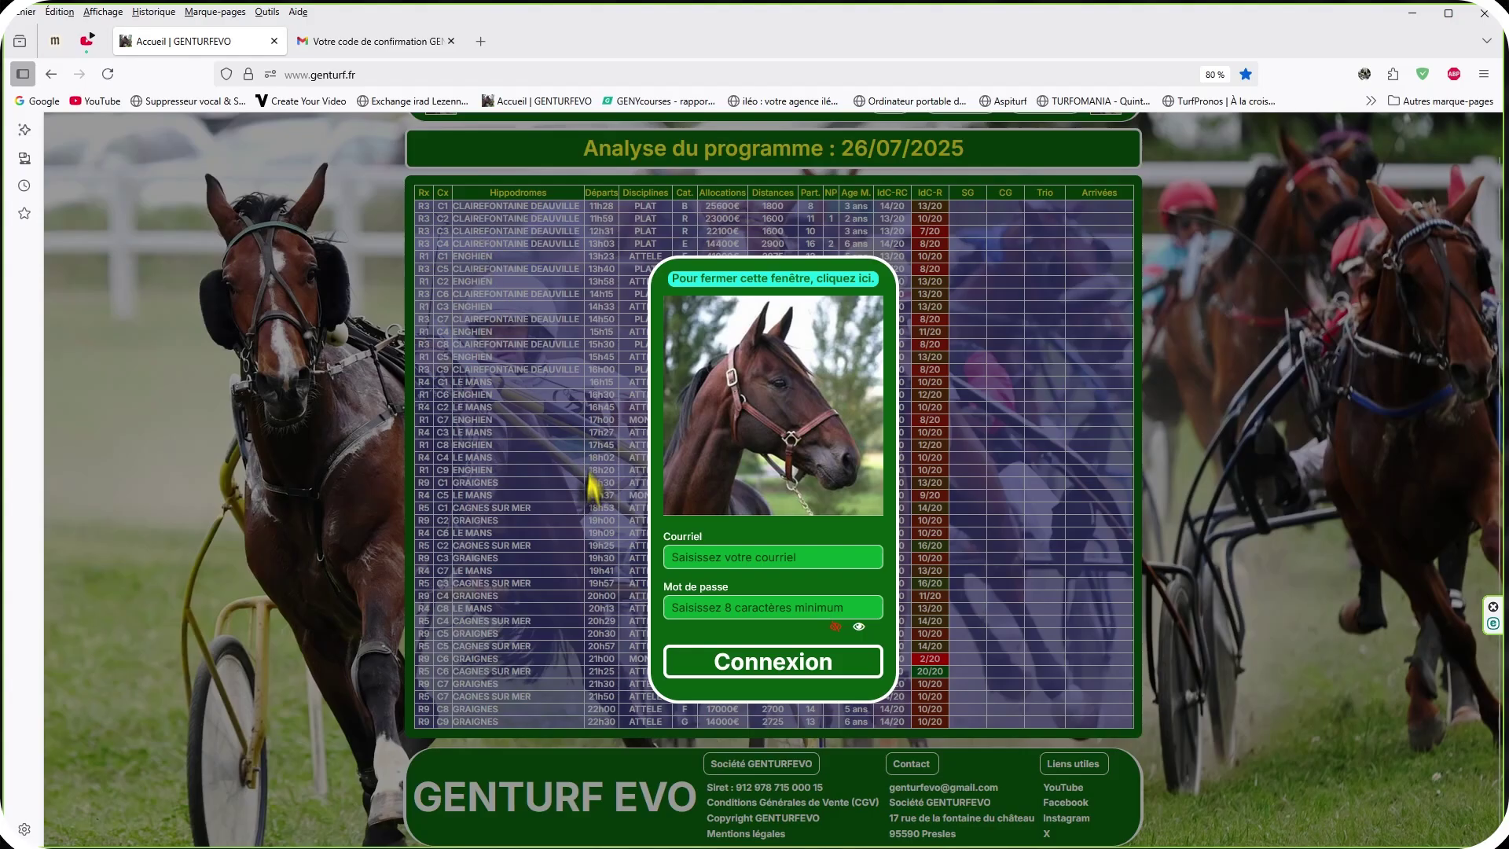
{"action": "left_click", "coordinate": [751, 558]}
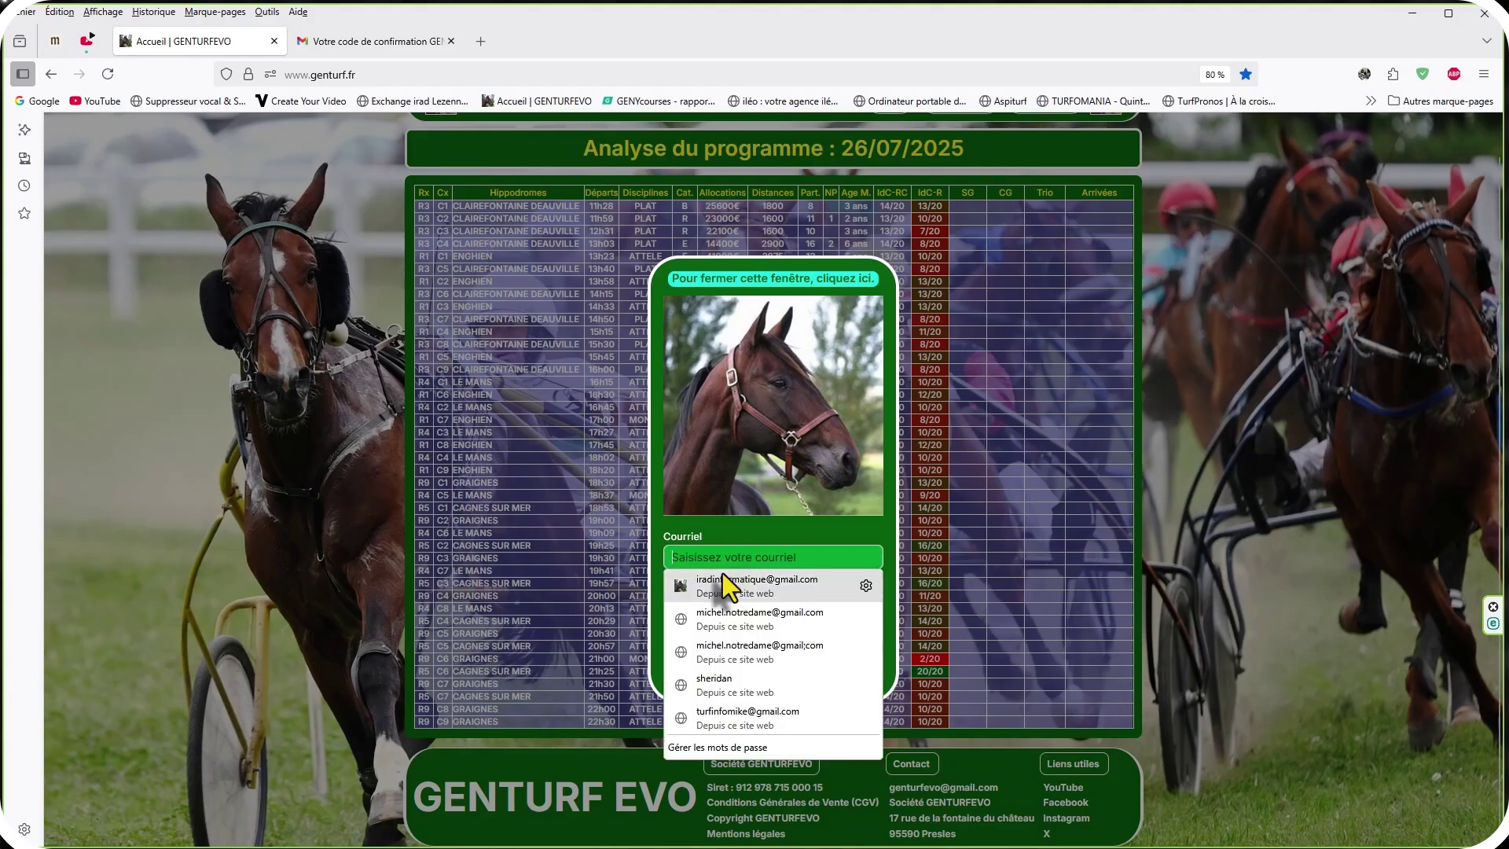
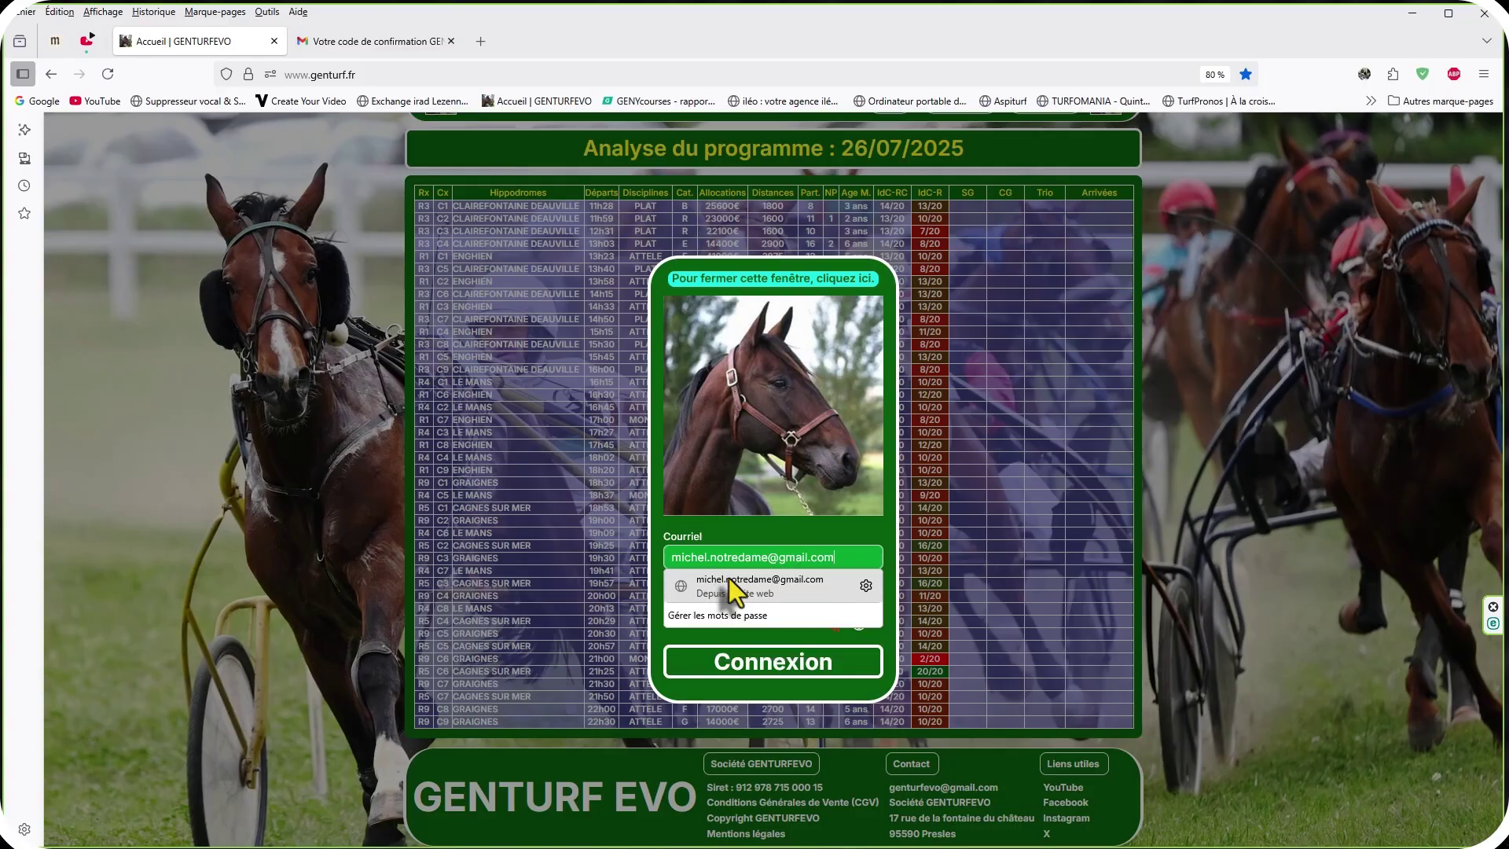
{"action": "left_click", "coordinate": [727, 581]}
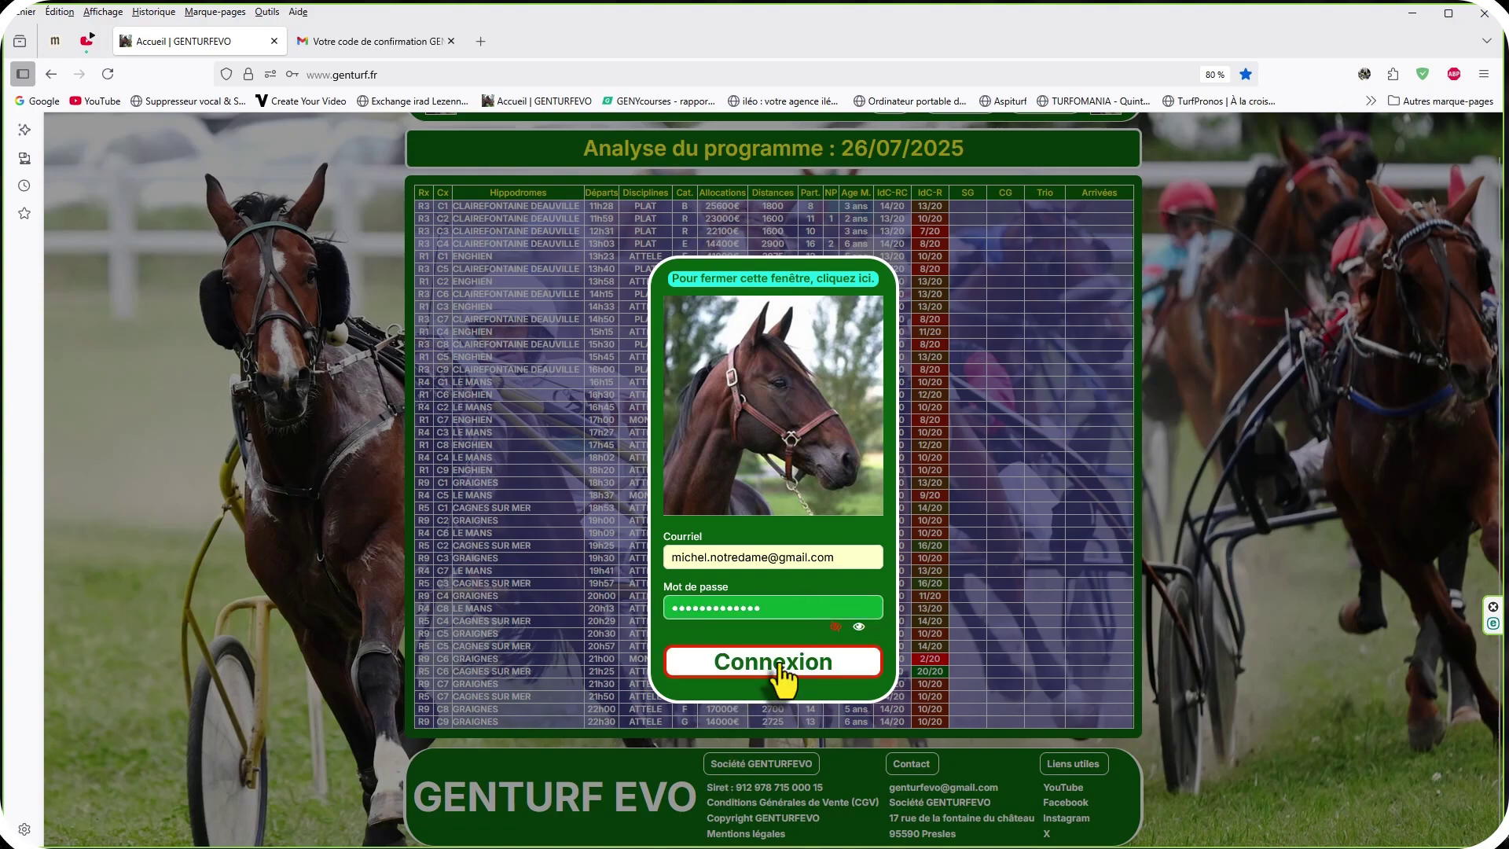
Log in with Connexion to show the full 26/07/2025 analysis with probability and tranche columns.
{"action": "left_click", "coordinate": [778, 664]}
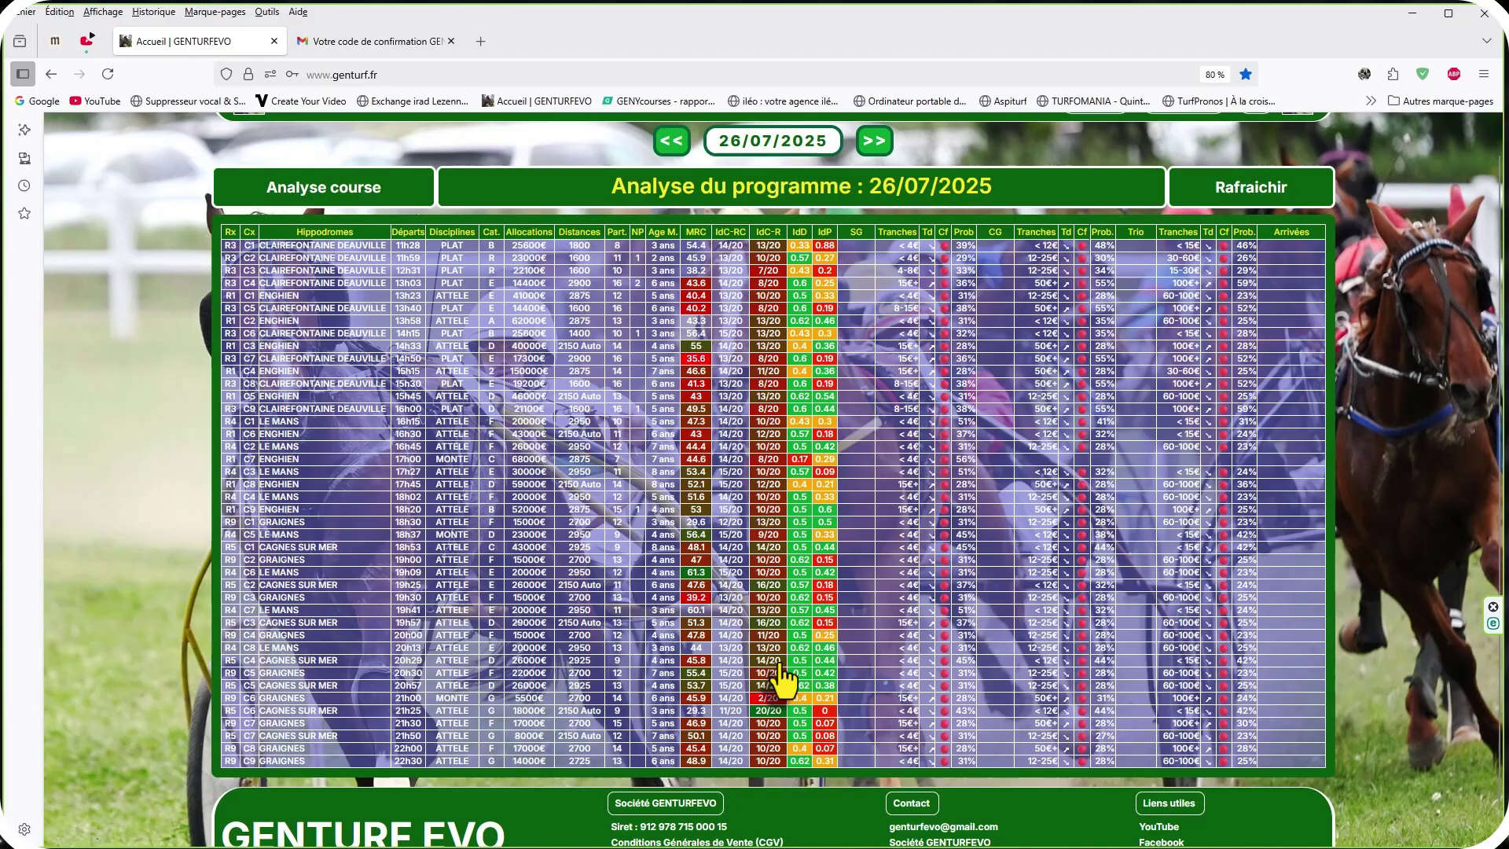